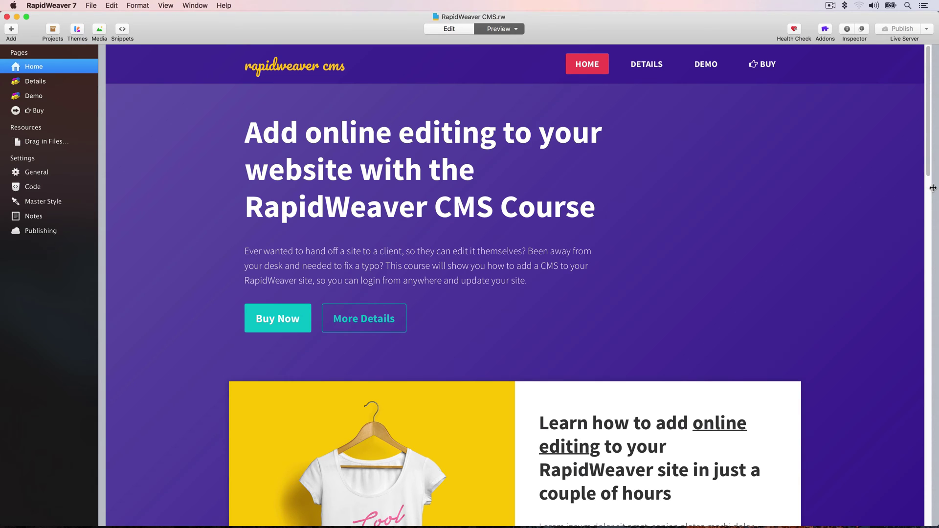
- Resize the preview down to 320 px wide, back out to about 1170 px, and scroll the page
{"action": "left_click_drag", "start_coordinate": [933, 188], "coordinate": [681, 176]}
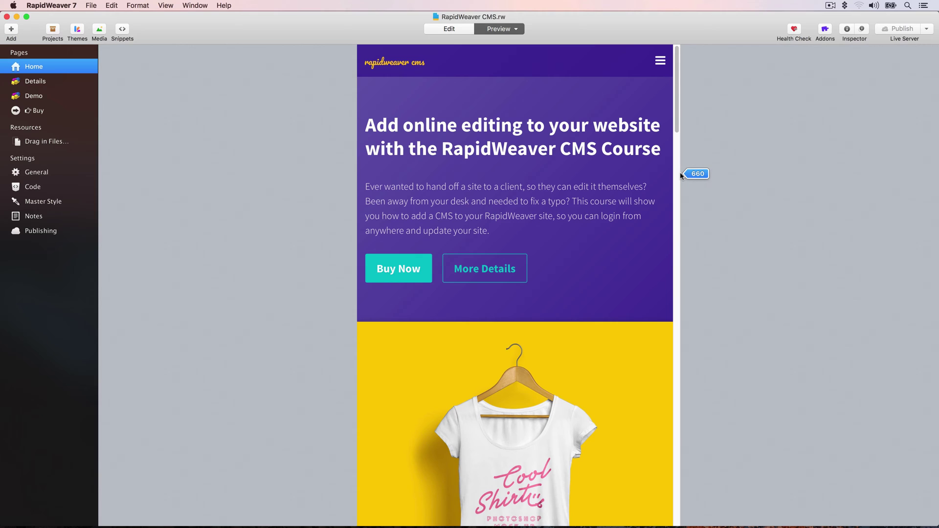
{"action": "left_click_drag", "start_coordinate": [682, 175], "coordinate": [806, 176]}
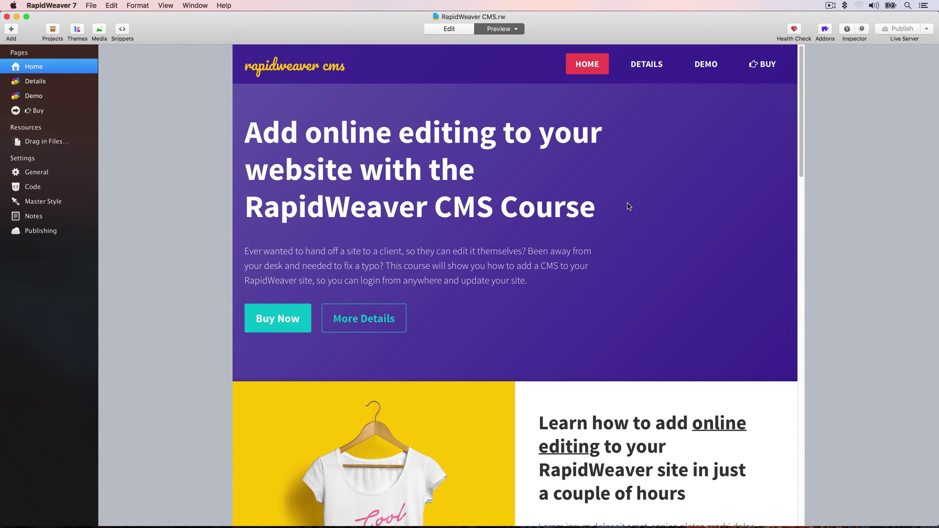
{"action": "scroll", "coordinate": [629, 206], "scroll_direction": "down", "scroll_amount": 15}
{"action": "scroll", "coordinate": [607, 210], "scroll_direction": "down", "scroll_amount": 5}
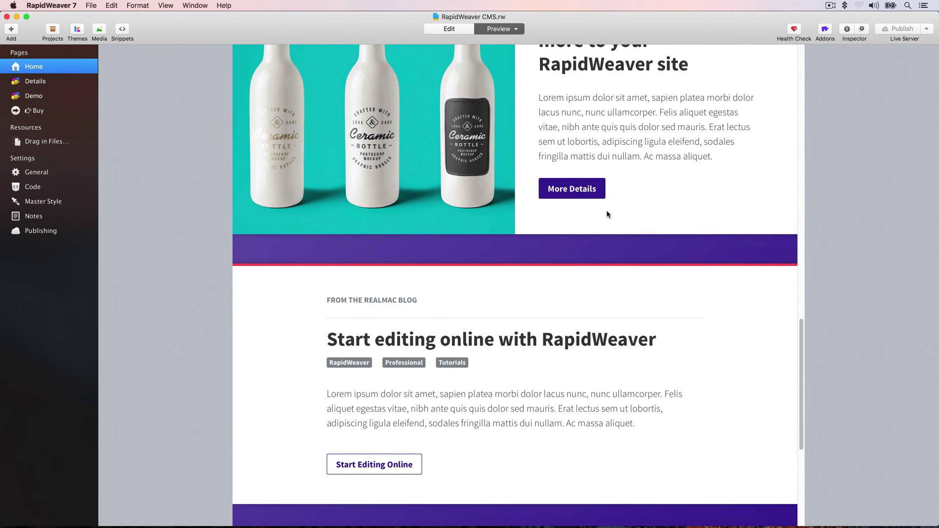
{"action": "scroll", "coordinate": [608, 212], "scroll_direction": "up", "scroll_amount": 18}
{"action": "scroll", "coordinate": [608, 214], "scroll_direction": "up", "scroll_amount": 4}
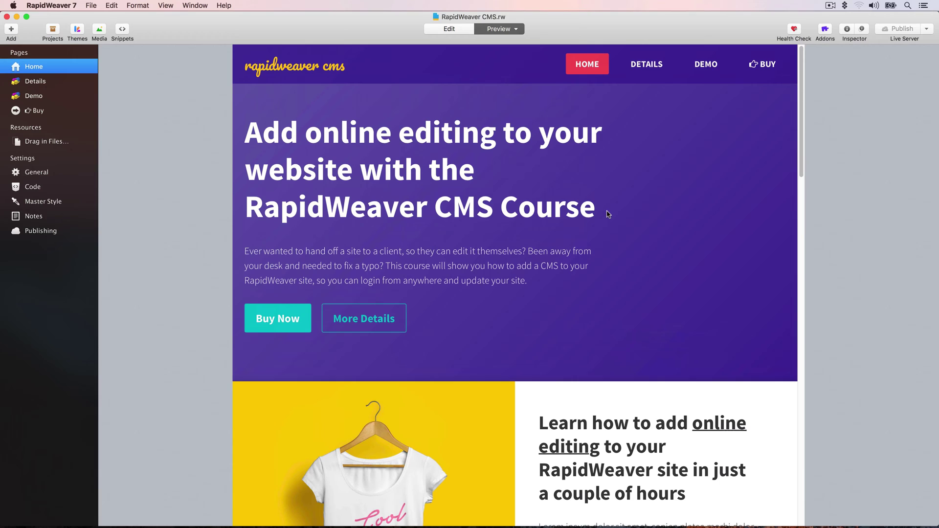
- Preview the page at iPad Landscape, then iPhone, then return to Full Width
{"action": "left_click", "coordinate": [510, 31]}
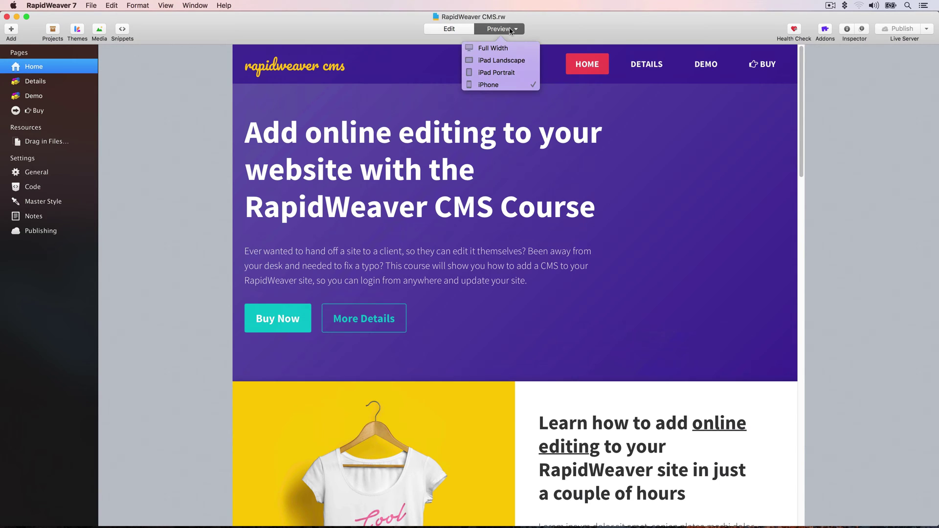
{"action": "left_click", "coordinate": [501, 61]}
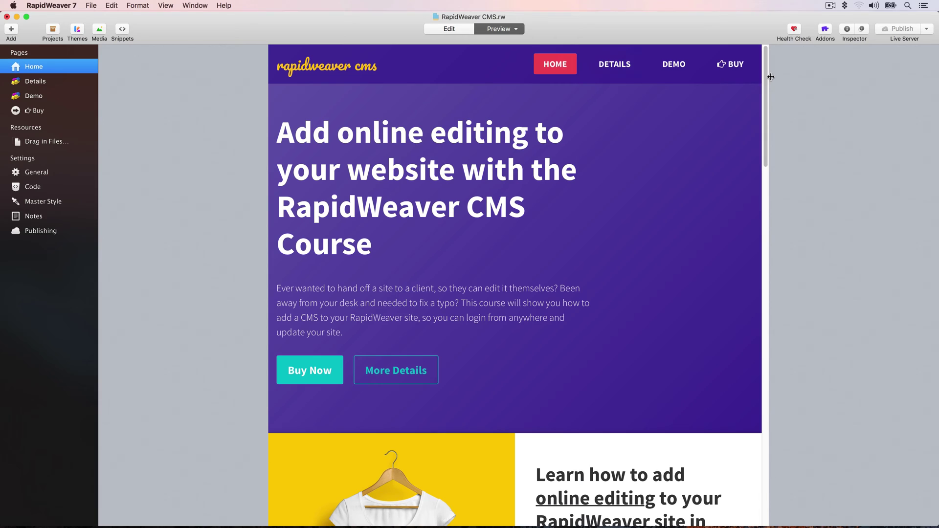
{"action": "left_click", "coordinate": [516, 29]}
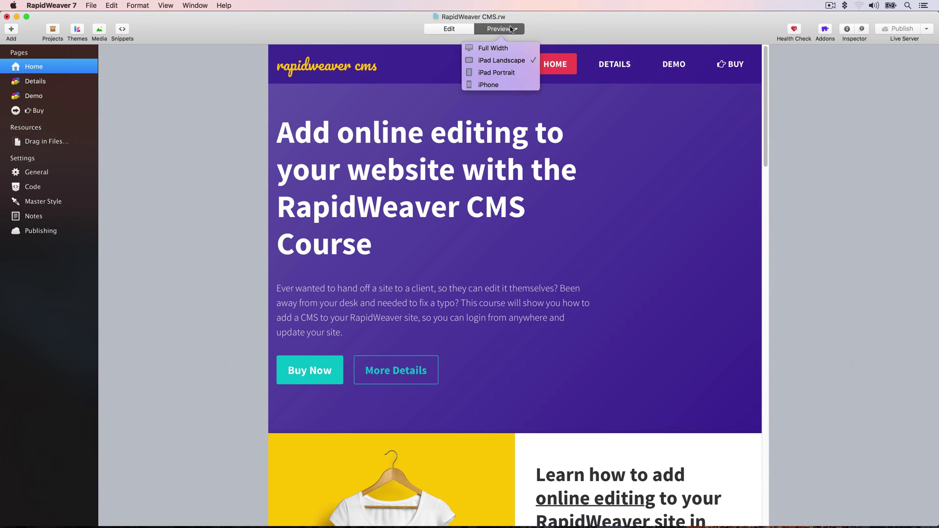
{"action": "left_click", "coordinate": [504, 85]}
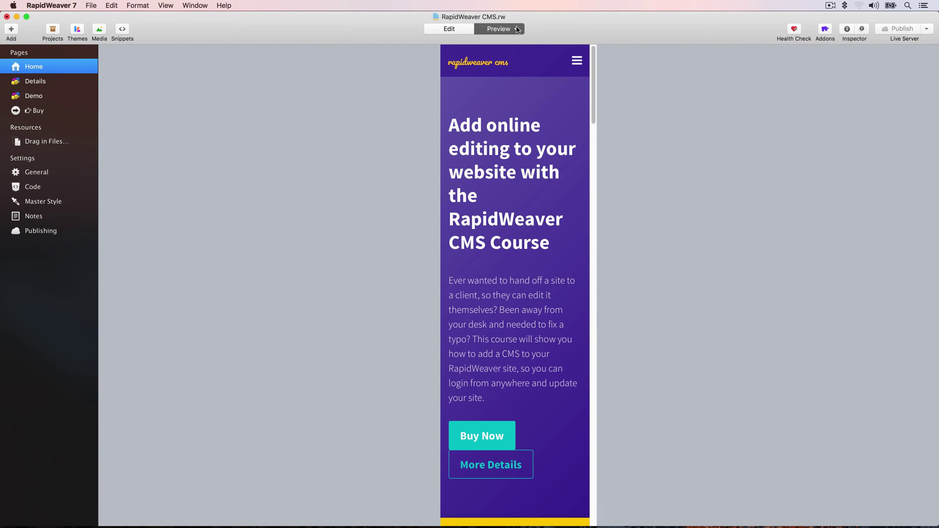
{"action": "left_click", "coordinate": [516, 29]}
{"action": "left_click", "coordinate": [506, 49]}
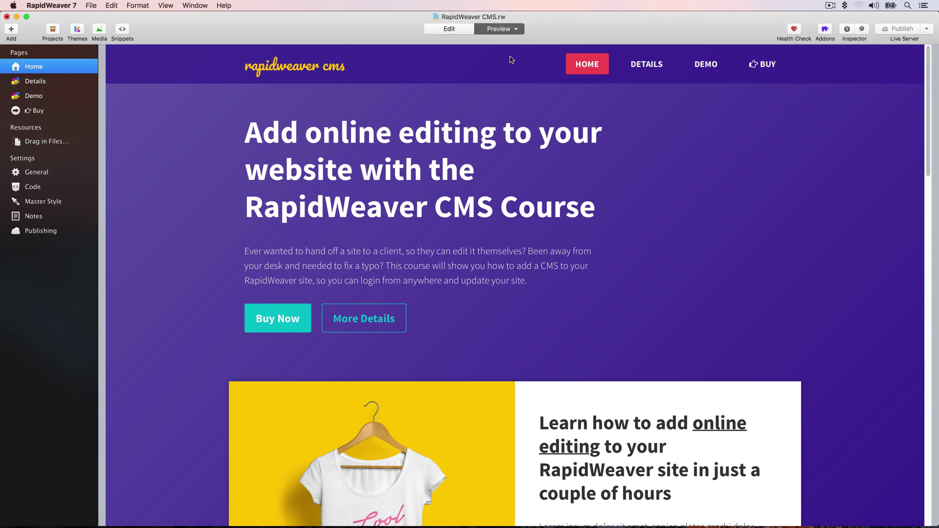
- Preview the Home page in Safari with File > Preview Page in Safari
{"action": "left_click", "coordinate": [90, 5]}
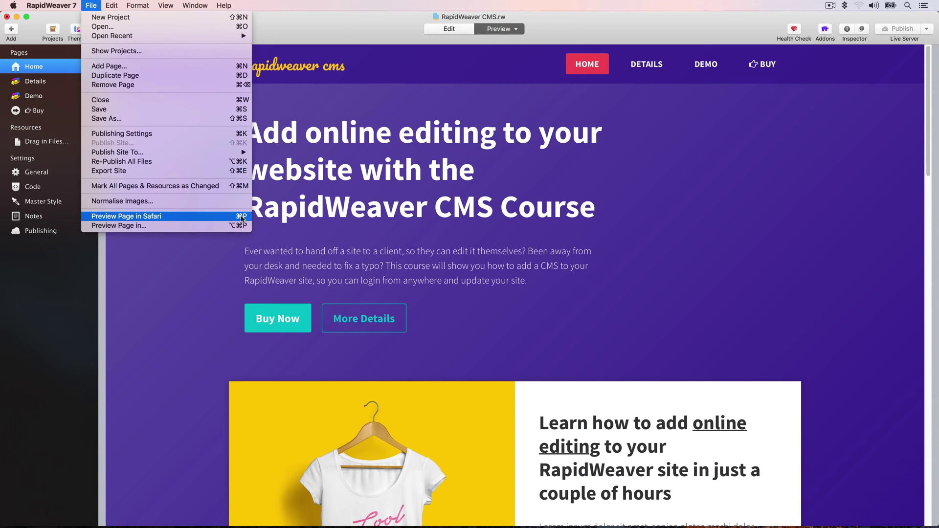
{"action": "left_click", "coordinate": [242, 219]}
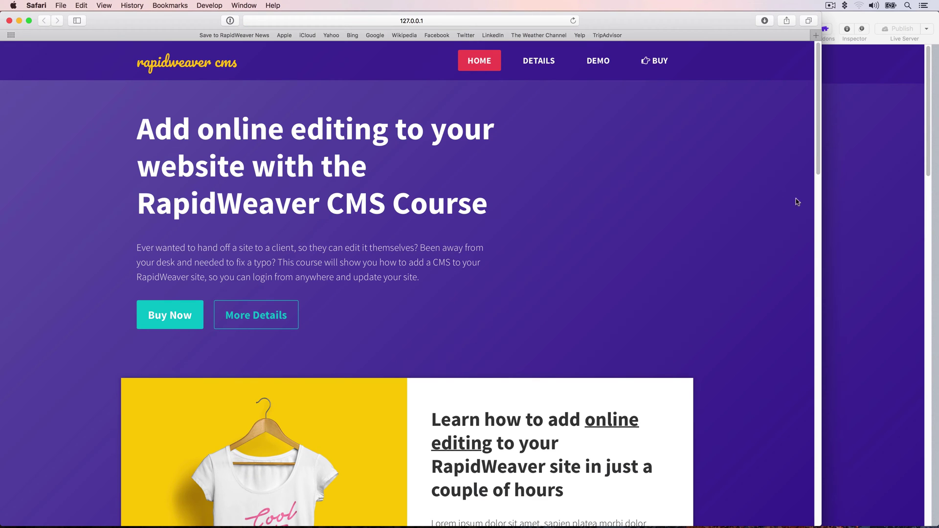
- Widen Safari to full screen, confirm Show Develop menu in Preferences, and open the Develop menu
{"action": "left_click_drag", "start_coordinate": [822, 215], "coordinate": [937, 212]}
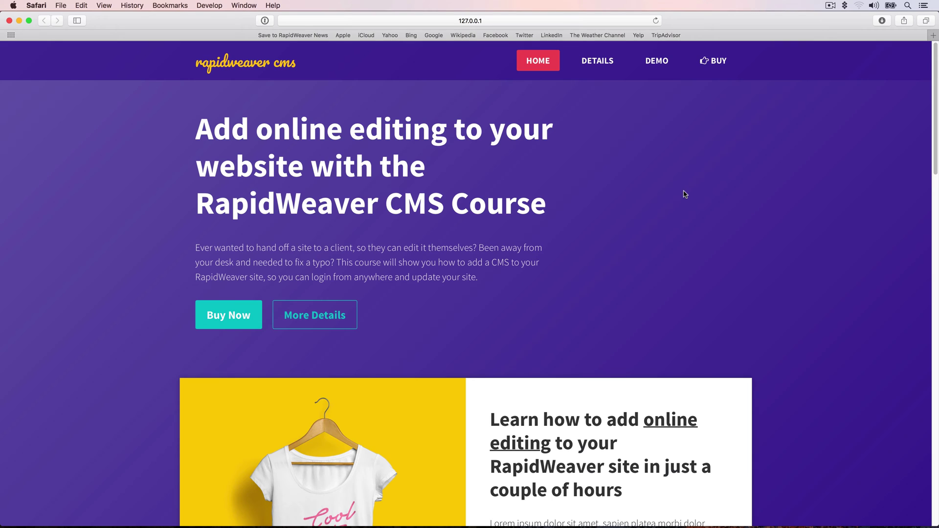
{"action": "left_click", "coordinate": [214, 6]}
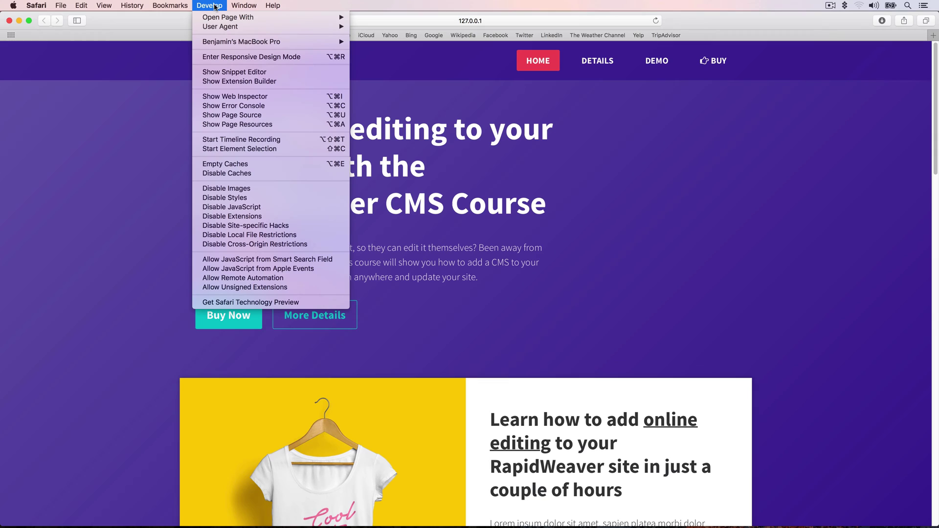
{"action": "left_click", "coordinate": [214, 6]}
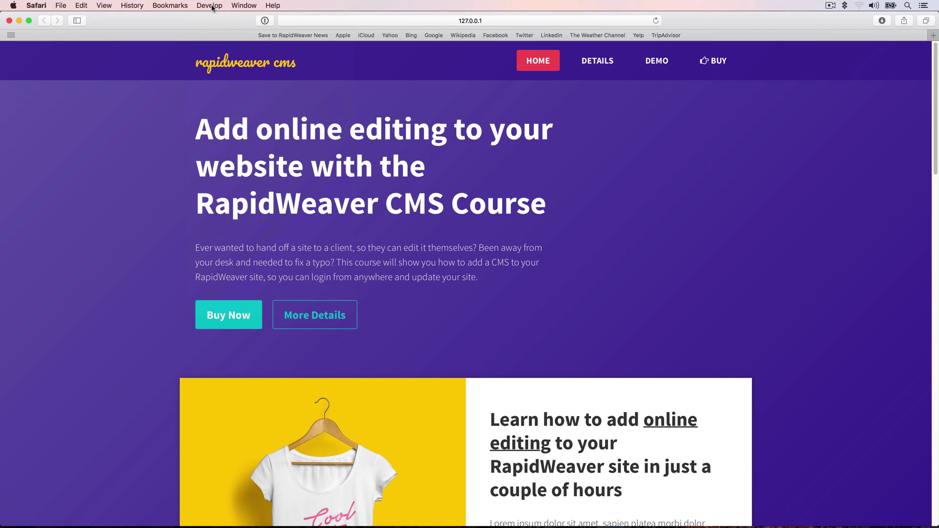
{"action": "key", "text": "super+comma"}
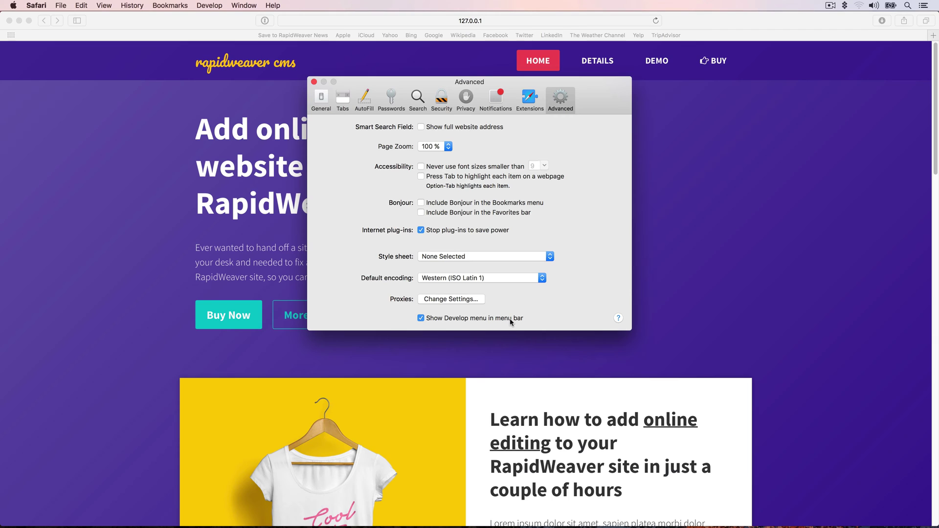
{"action": "left_click", "coordinate": [314, 82]}
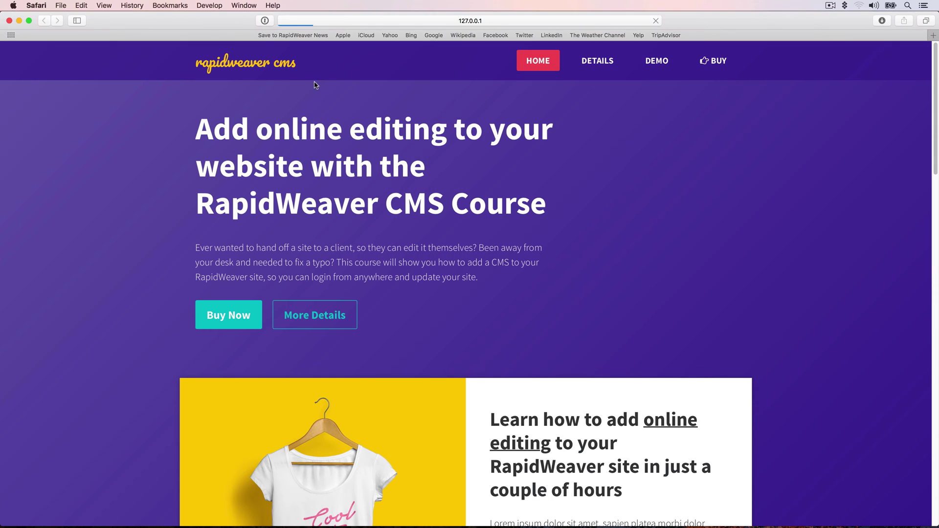
{"action": "left_click", "coordinate": [213, 5]}
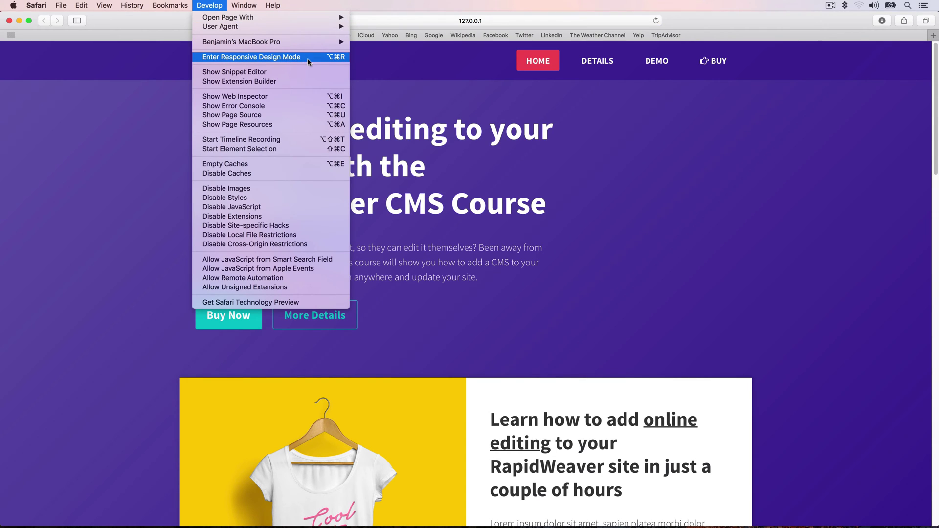
- Enter Responsive Design Mode, try iPad Pro at 375, 981 and 678 px, then rotate to 1024 × 1366
{"action": "left_click", "coordinate": [340, 58]}
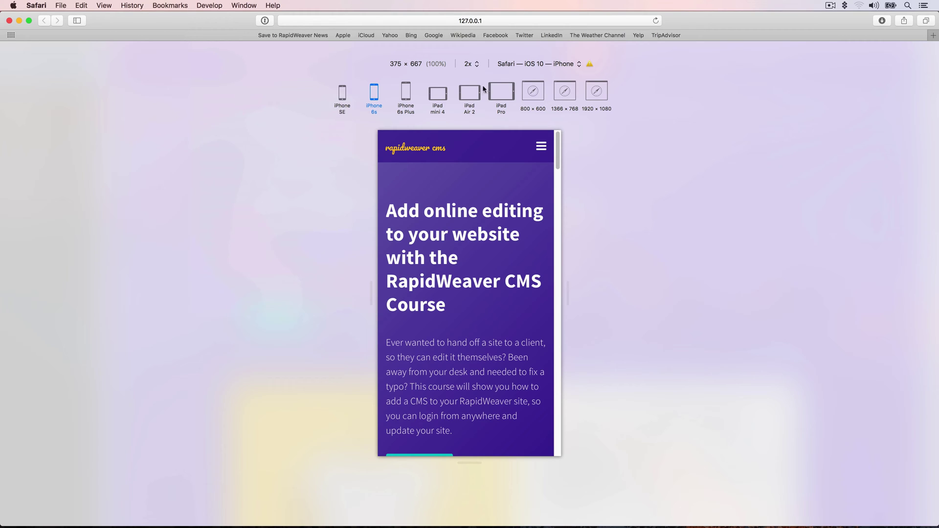
{"action": "left_click", "coordinate": [498, 90]}
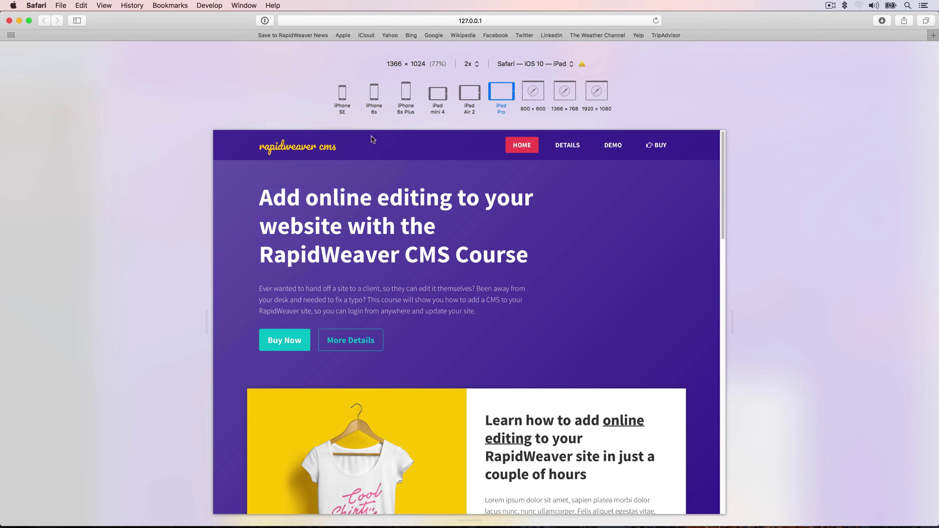
{"action": "left_click", "coordinate": [501, 94]}
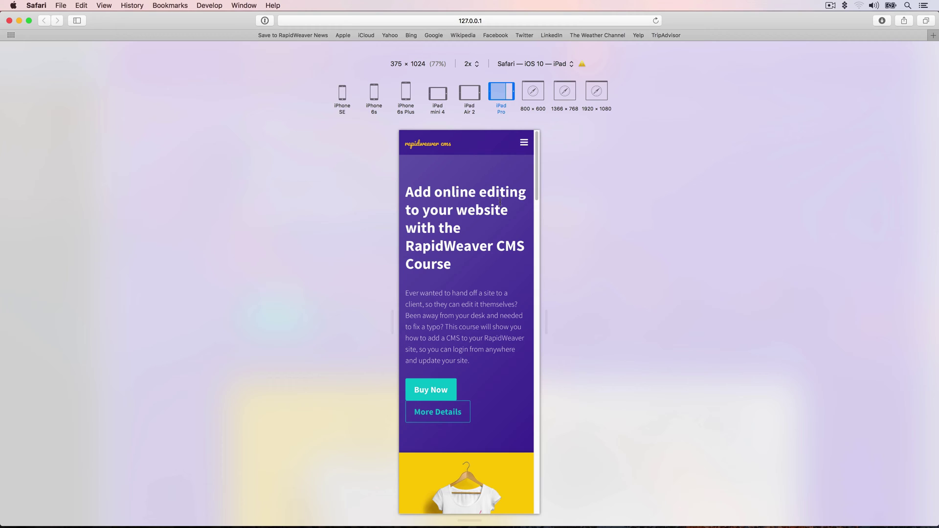
{"action": "left_click", "coordinate": [501, 93]}
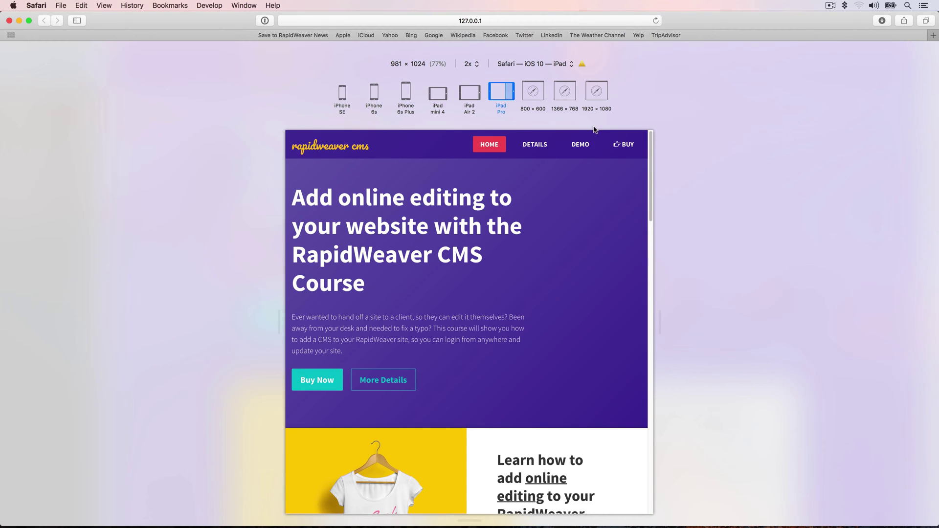
{"action": "left_click", "coordinate": [497, 92]}
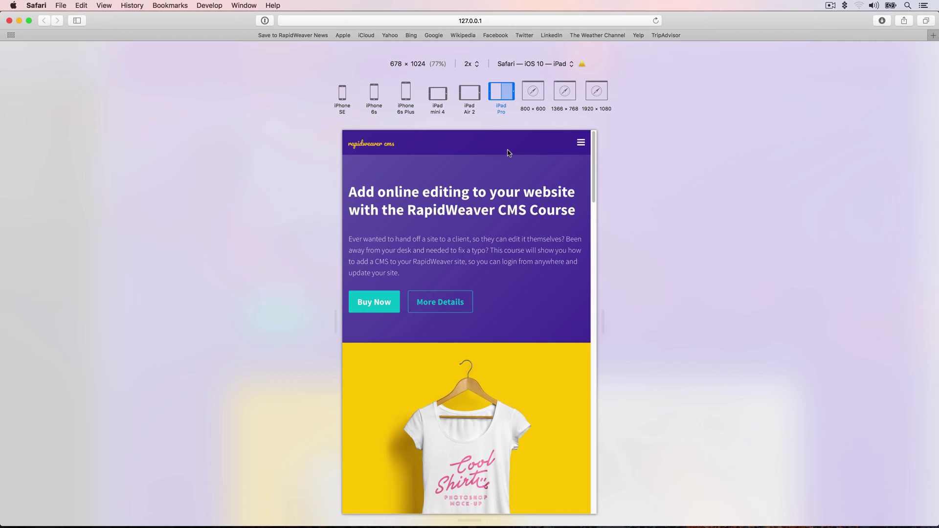
{"action": "left_click", "coordinate": [505, 97]}
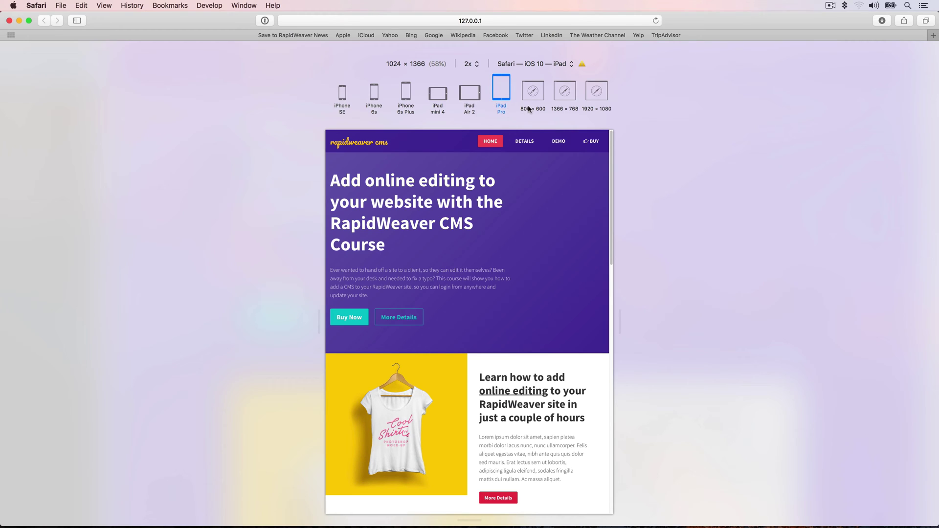
- Cycle through iPad Air 2, iPad mini 4 and iPhone 6s Plus in both orientations, ending at 800 × 600
{"action": "left_click", "coordinate": [470, 98]}
{"action": "left_click", "coordinate": [471, 100]}
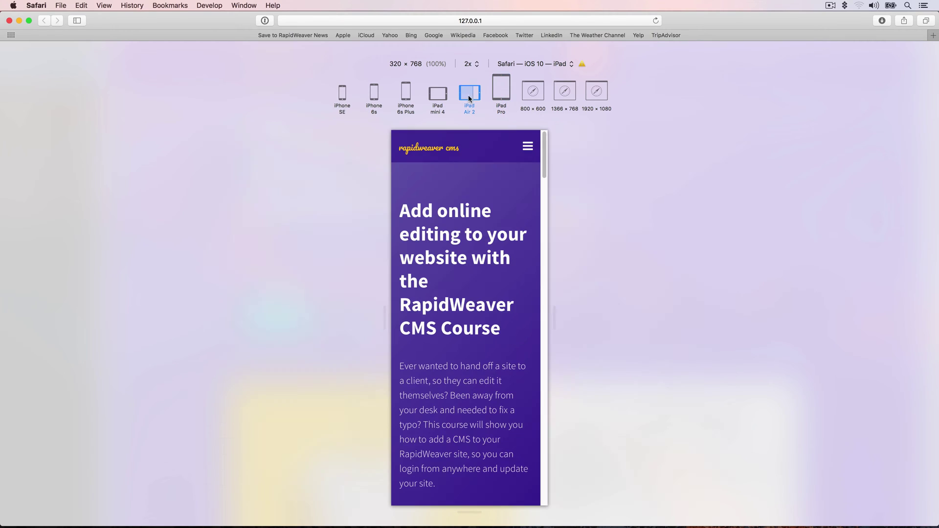
{"action": "left_click", "coordinate": [471, 99]}
{"action": "left_click", "coordinate": [438, 98]}
{"action": "left_click", "coordinate": [438, 100]}
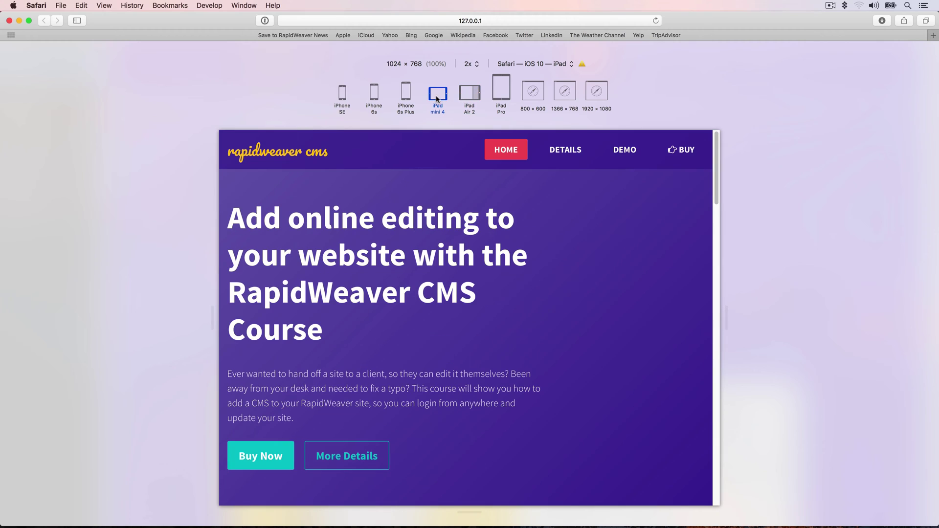
{"action": "left_click", "coordinate": [438, 99]}
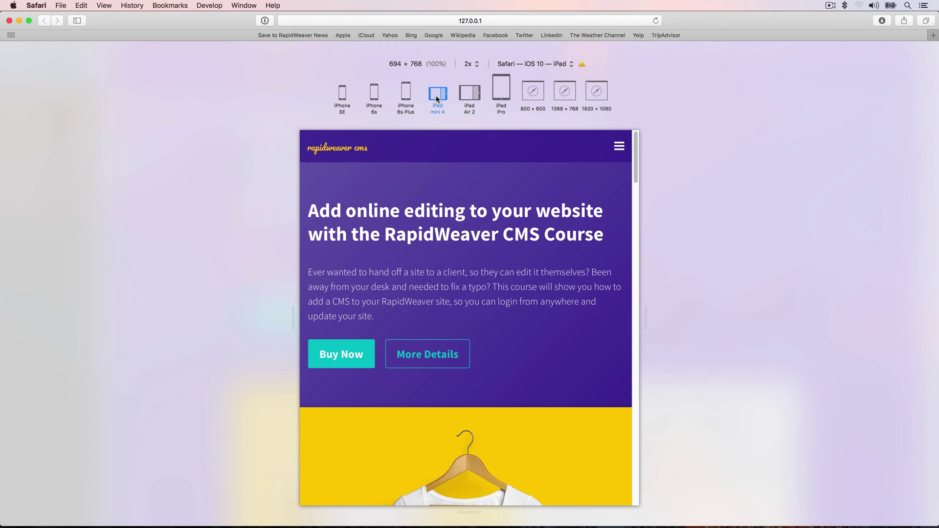
{"action": "left_click", "coordinate": [405, 96]}
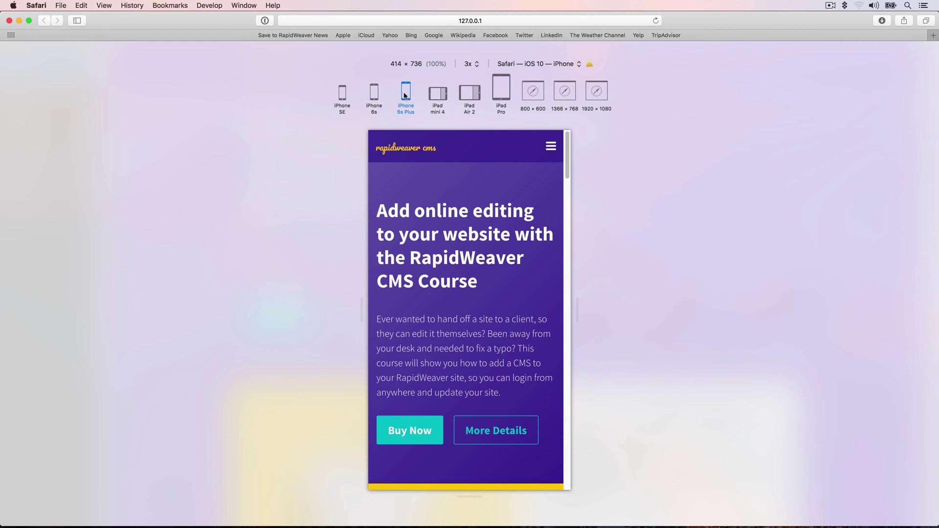
{"action": "left_click", "coordinate": [405, 96]}
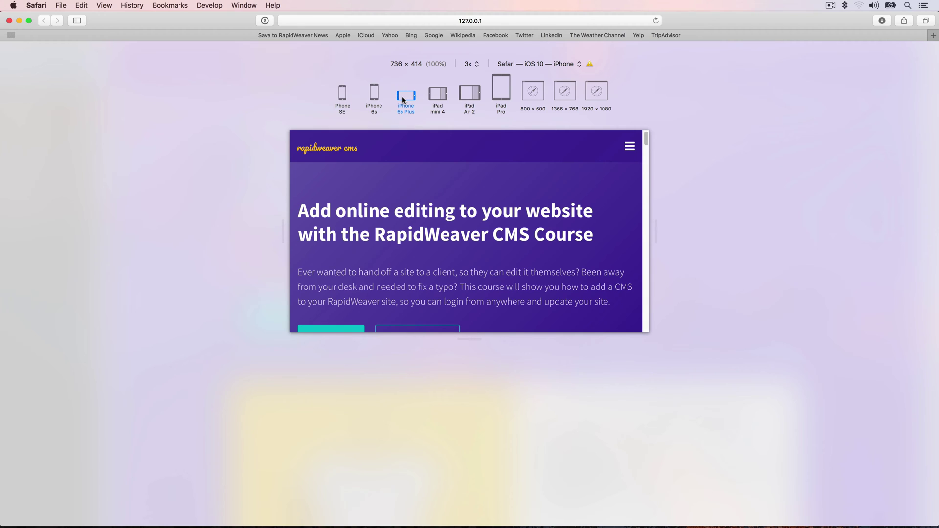
{"action": "scroll", "coordinate": [541, 195], "scroll_direction": "down", "scroll_amount": 10}
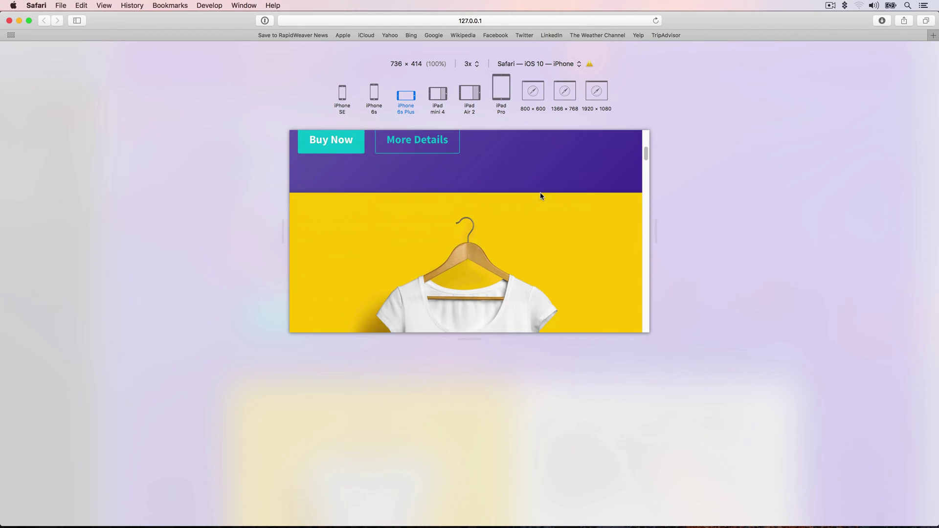
{"action": "scroll", "coordinate": [540, 194], "scroll_direction": "up", "scroll_amount": 15}
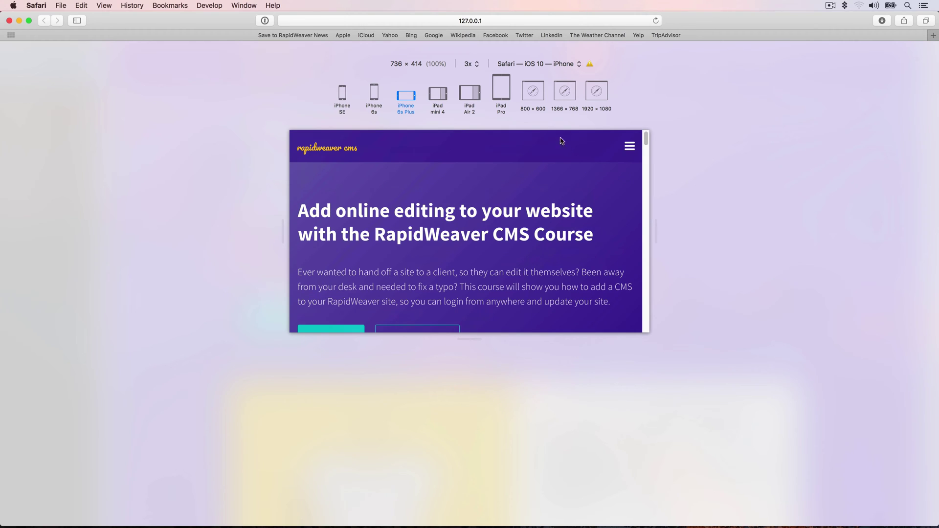
{"action": "left_click", "coordinate": [531, 95]}
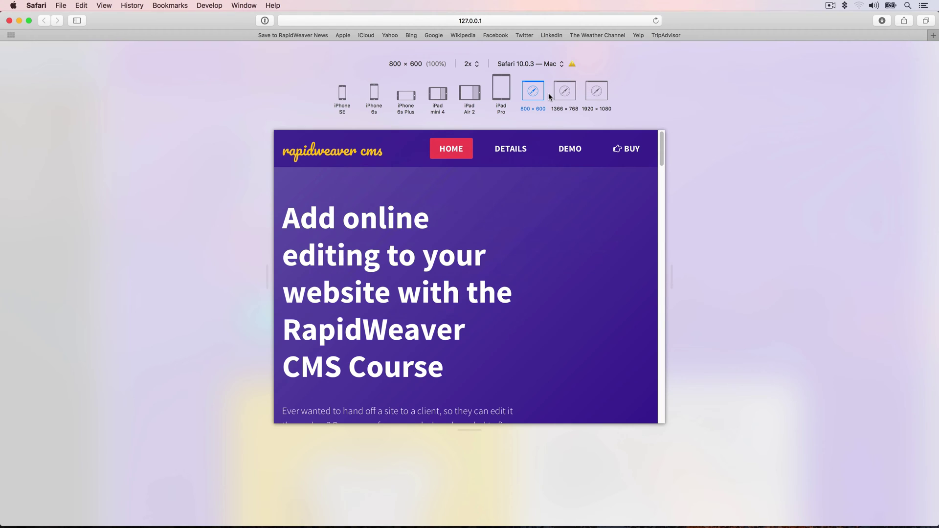
- Show the page at 1920 × 1080, then drag the resize handles to a custom 894 × 550 viewport
{"action": "left_click", "coordinate": [595, 90]}
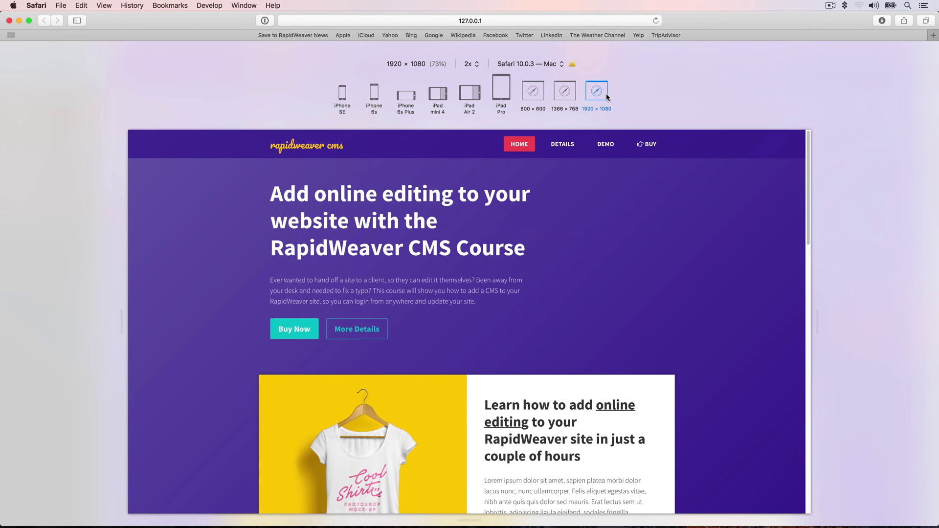
{"action": "scroll", "coordinate": [629, 166], "scroll_direction": "down", "scroll_amount": 3}
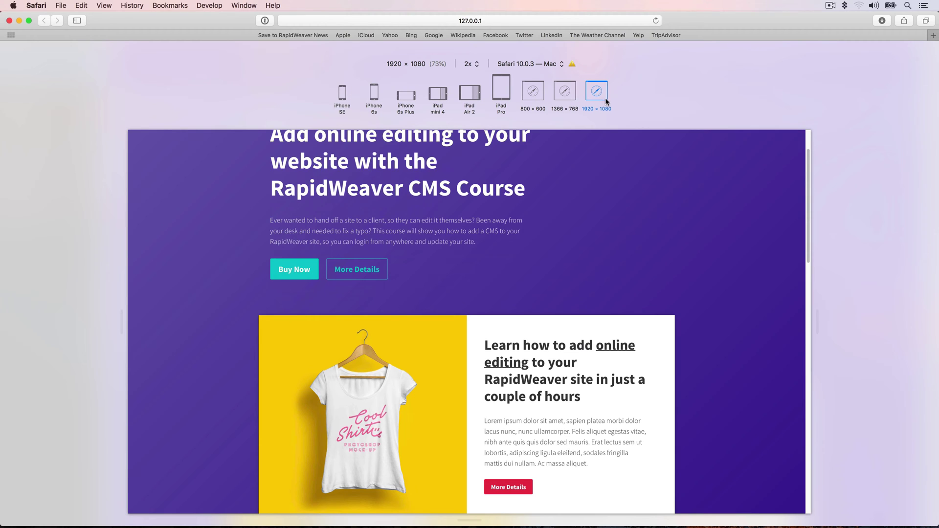
{"action": "left_click_drag", "start_coordinate": [819, 321], "coordinate": [635, 315]}
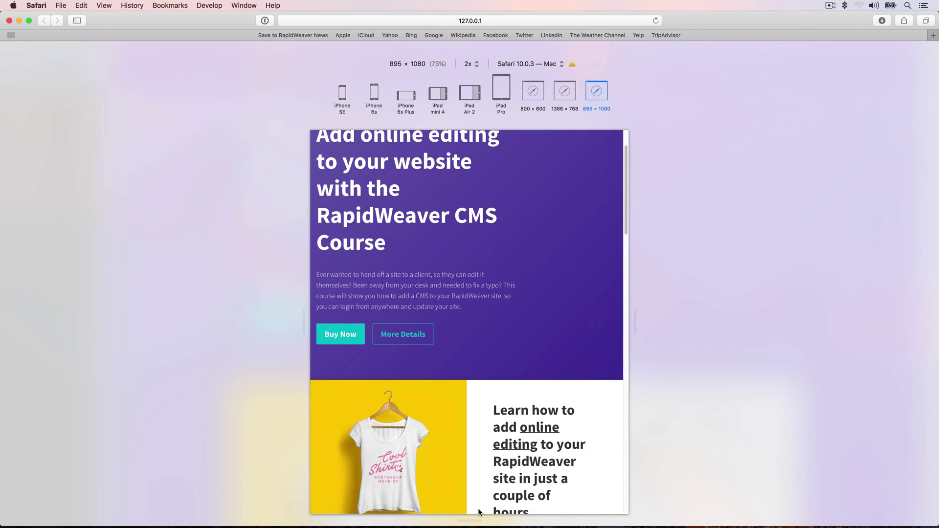
{"action": "left_click_drag", "start_coordinate": [469, 520], "coordinate": [477, 405]}
{"action": "scroll", "coordinate": [470, 244], "scroll_direction": "up", "scroll_amount": 3}
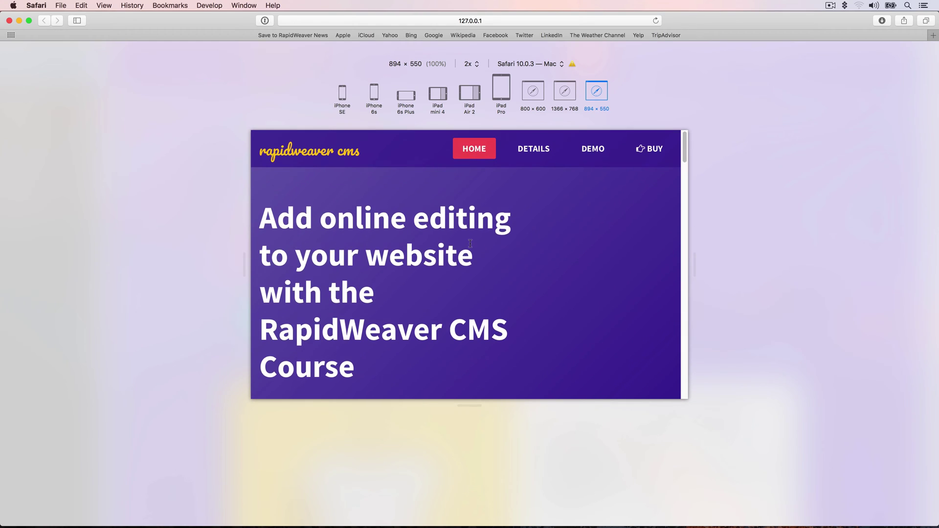
{"action": "scroll", "coordinate": [470, 243], "scroll_direction": "down", "scroll_amount": 8}
{"action": "scroll", "coordinate": [470, 245], "scroll_direction": "up", "scroll_amount": 8}
- Leave the user agent as Safari 10.0.3 — Mac and switch back to RapidWeaver 7
{"action": "left_click", "coordinate": [549, 67]}
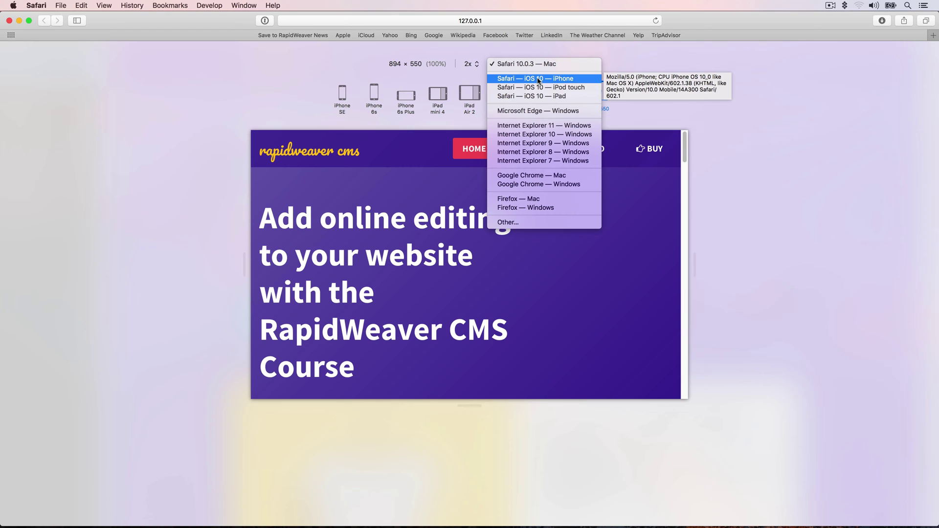
{"action": "left_click", "coordinate": [688, 68]}
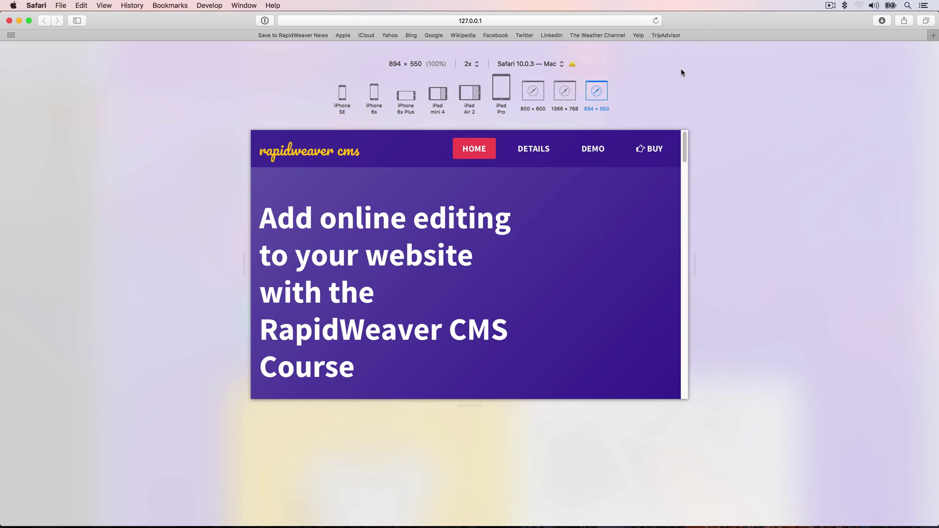
{"action": "key", "text": "super+Tab"}
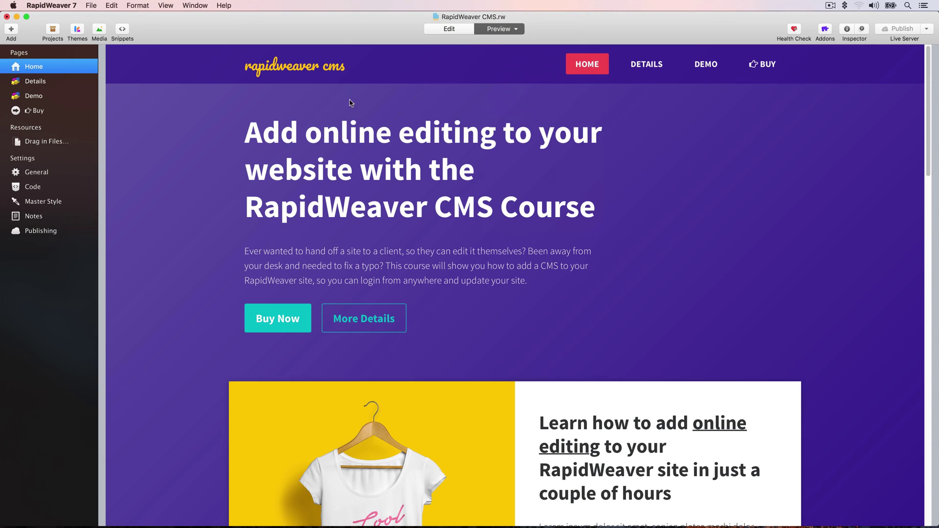
- Preview the Home page in Google Chrome through File > Preview Page in…
{"action": "left_click", "coordinate": [92, 5]}
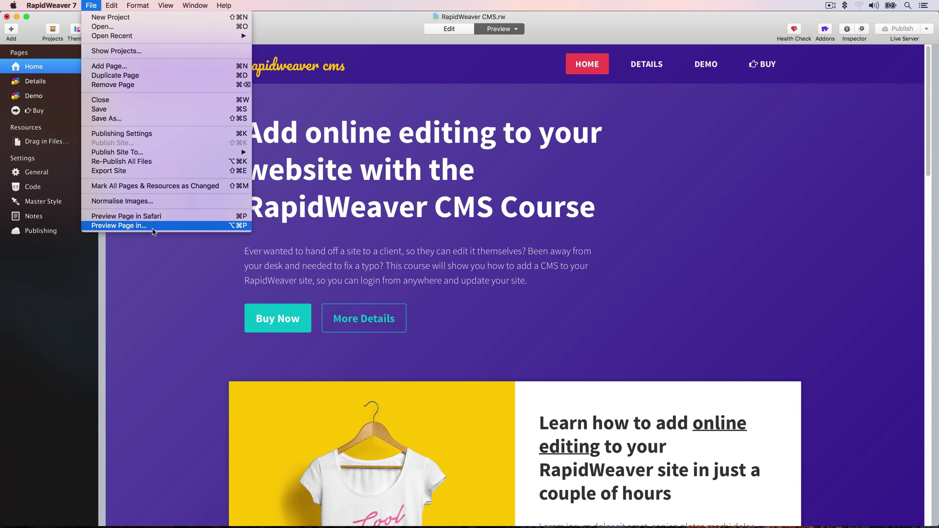
{"action": "left_click", "coordinate": [147, 226]}
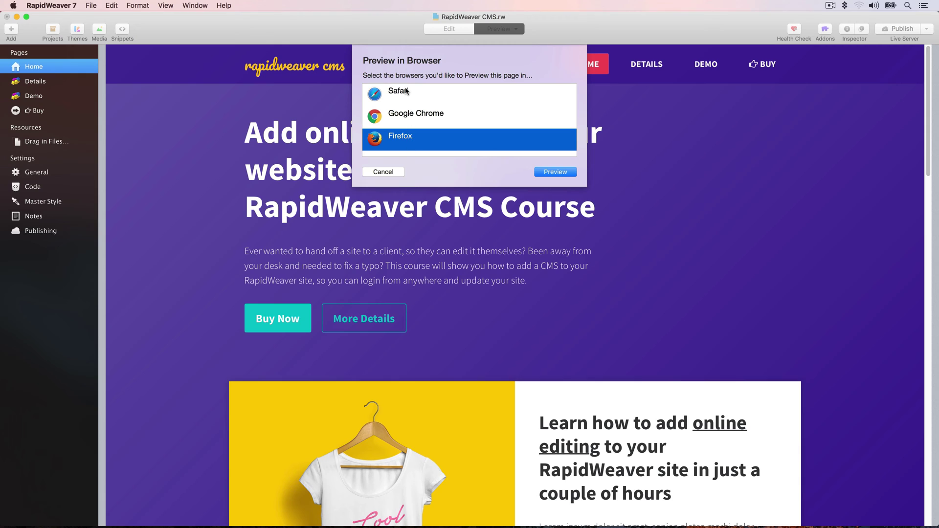
{"action": "left_click", "coordinate": [412, 116]}
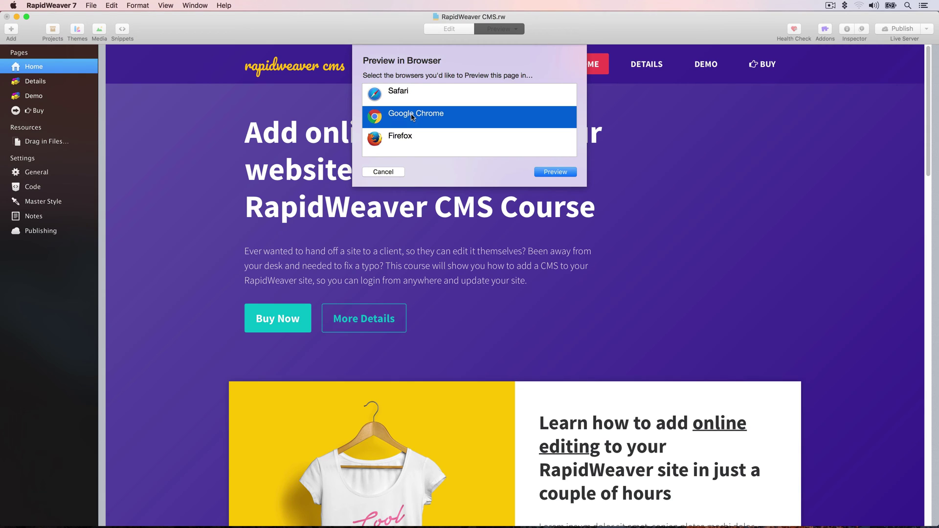
{"action": "left_click", "coordinate": [560, 172]}
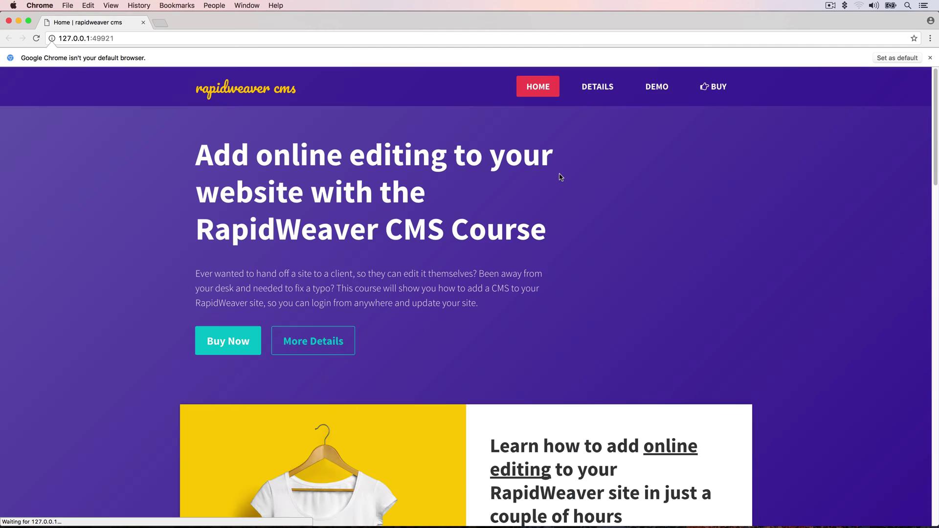
- Dismiss the infobar, open Inspect, re-enable device mode at iPad Pro 1366 × 1024, and show the device list
{"action": "left_click", "coordinate": [931, 58]}
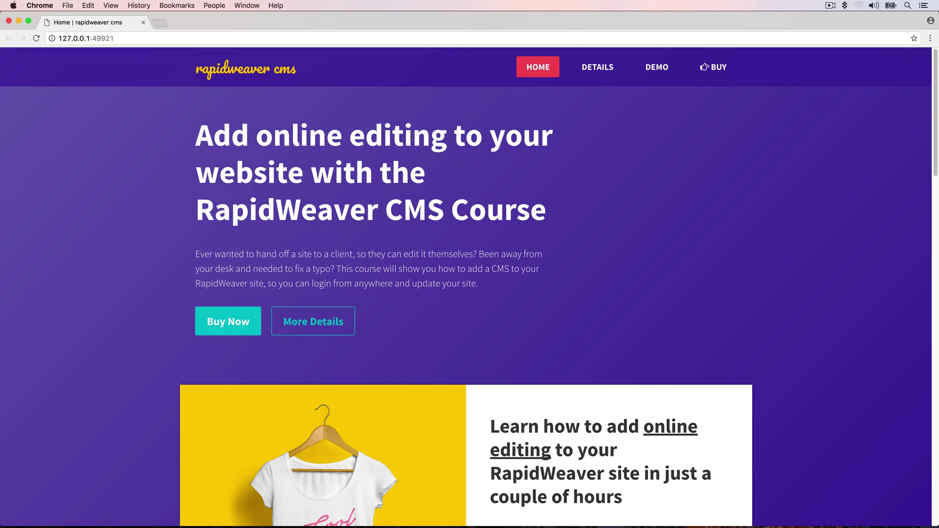
{"action": "right_click", "coordinate": [441, 105]}
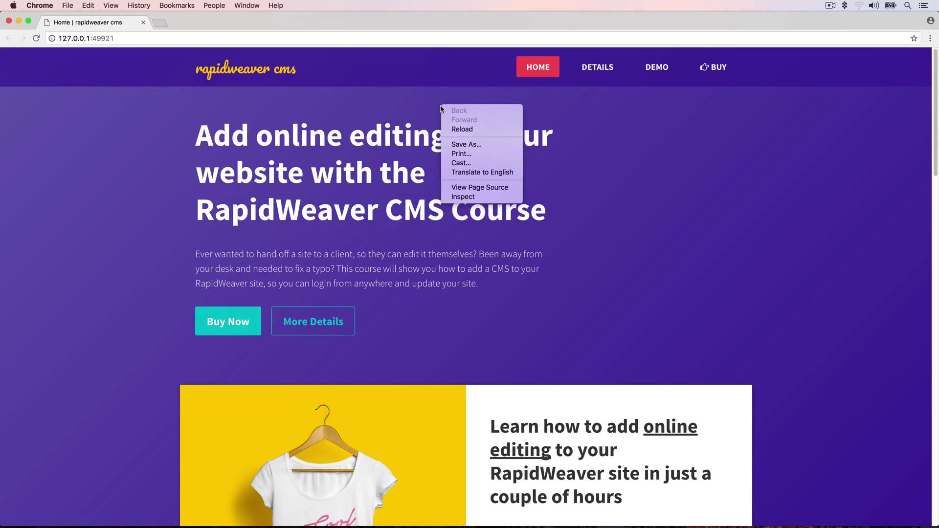
{"action": "left_click", "coordinate": [465, 197]}
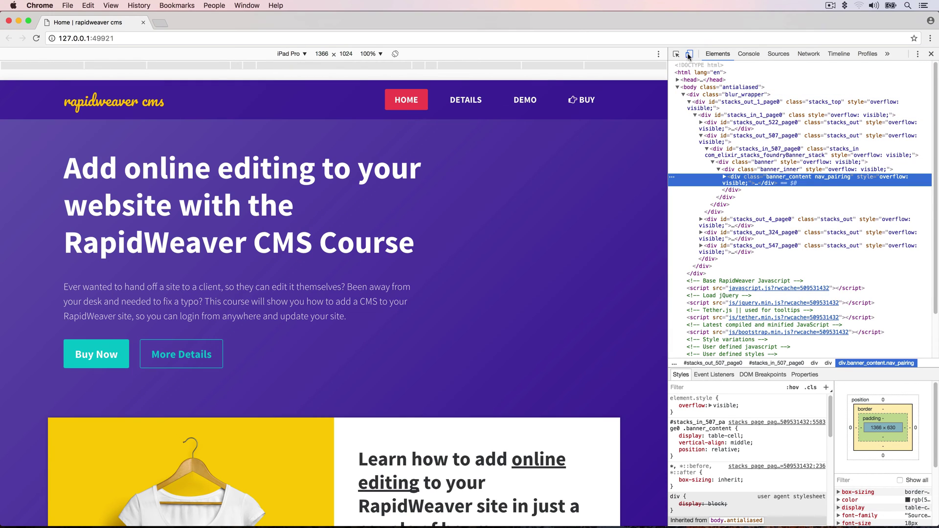
{"action": "left_click", "coordinate": [689, 55]}
{"action": "left_click", "coordinate": [689, 55]}
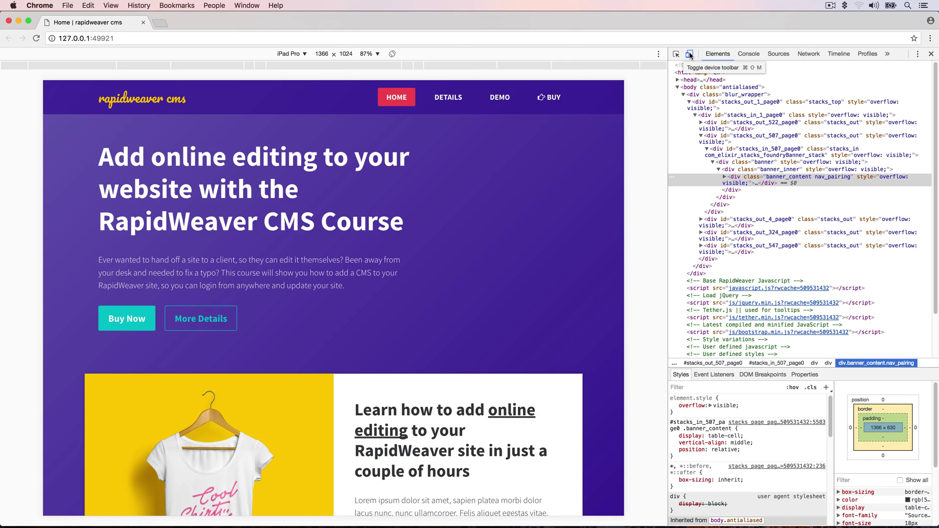
{"action": "left_click", "coordinate": [305, 53]}
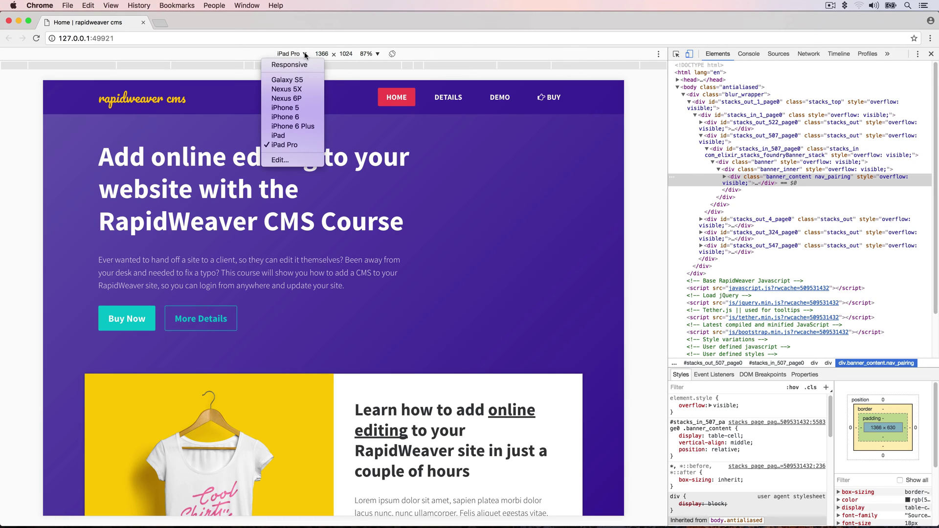
- Emulate an iPhone 6 Plus (414 × 736) and test the mobile navigation menu
{"action": "left_click", "coordinate": [302, 127]}
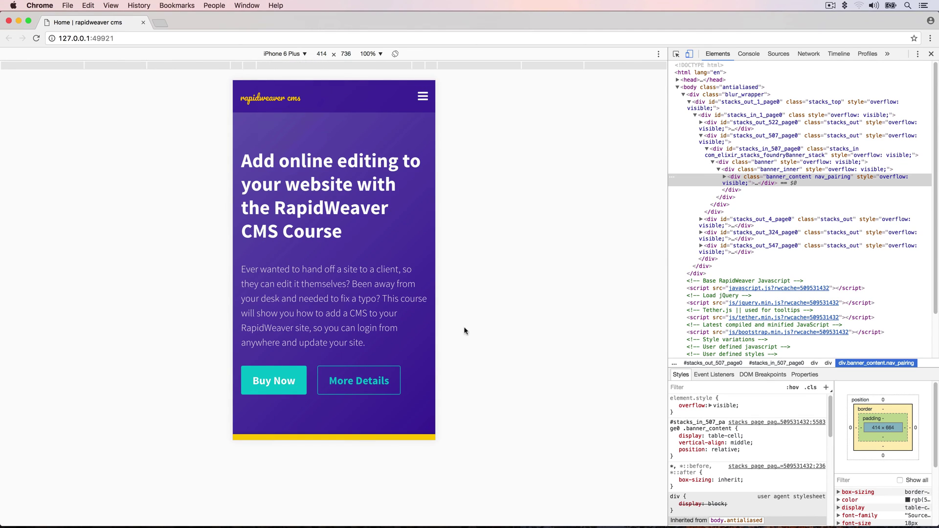
{"action": "scroll", "coordinate": [347, 287], "scroll_direction": "down", "scroll_amount": 8}
{"action": "scroll", "coordinate": [346, 236], "scroll_direction": "up", "scroll_amount": 8}
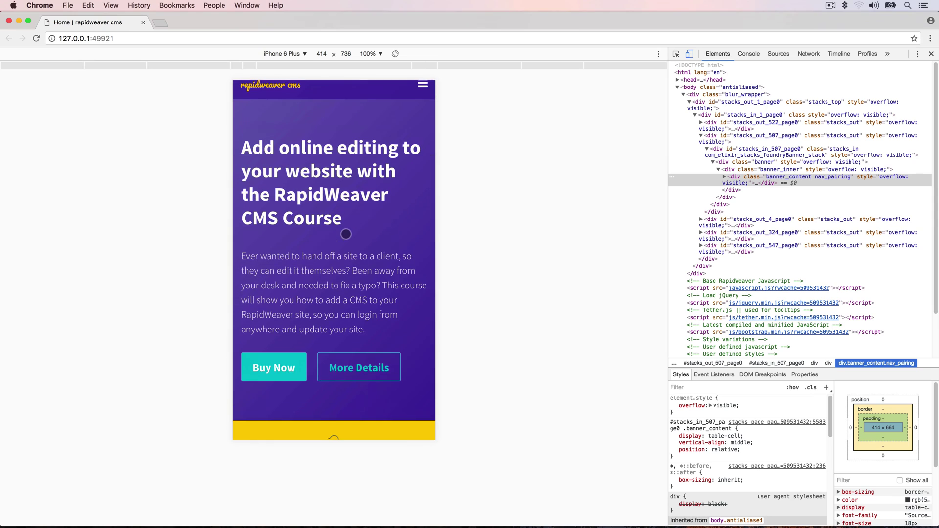
{"action": "left_click", "coordinate": [423, 85]}
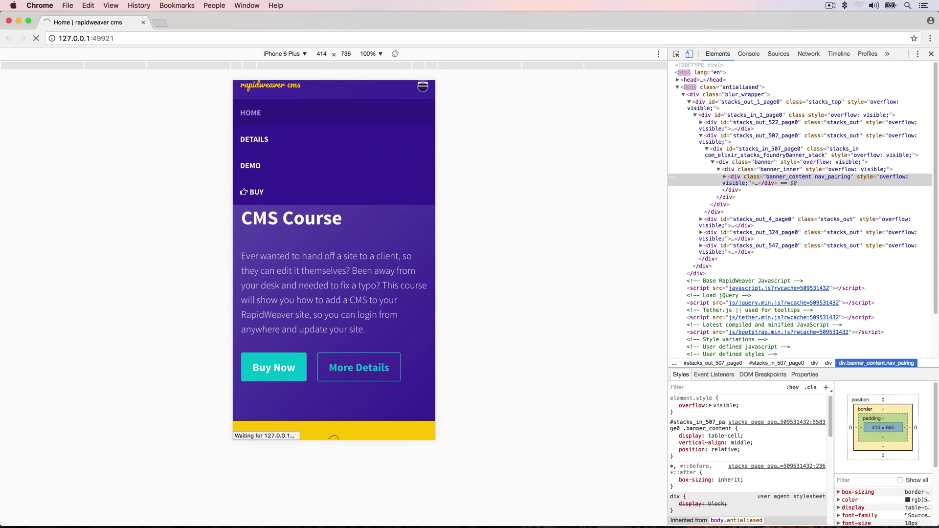
{"action": "left_click", "coordinate": [423, 86]}
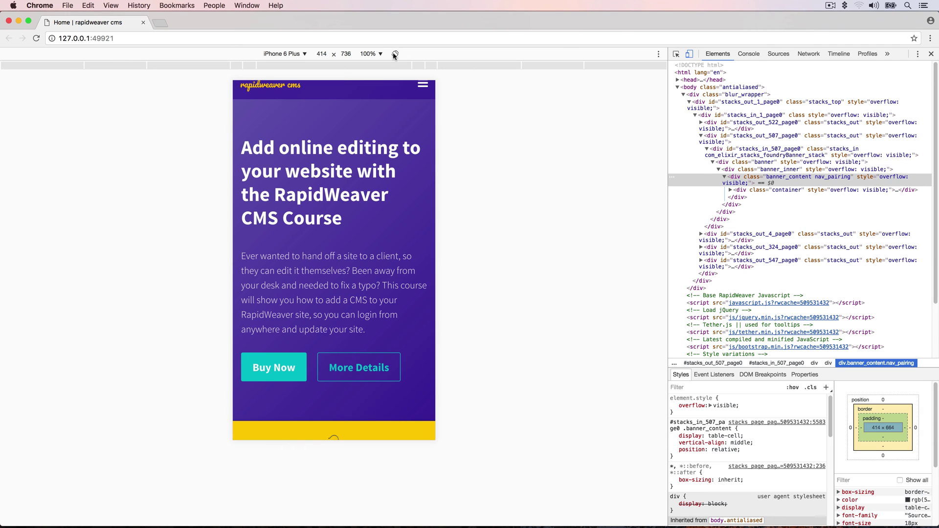
- Rotate the iPhone 6 Plus preview to landscape and zoom it to 150%
{"action": "left_click", "coordinate": [395, 54]}
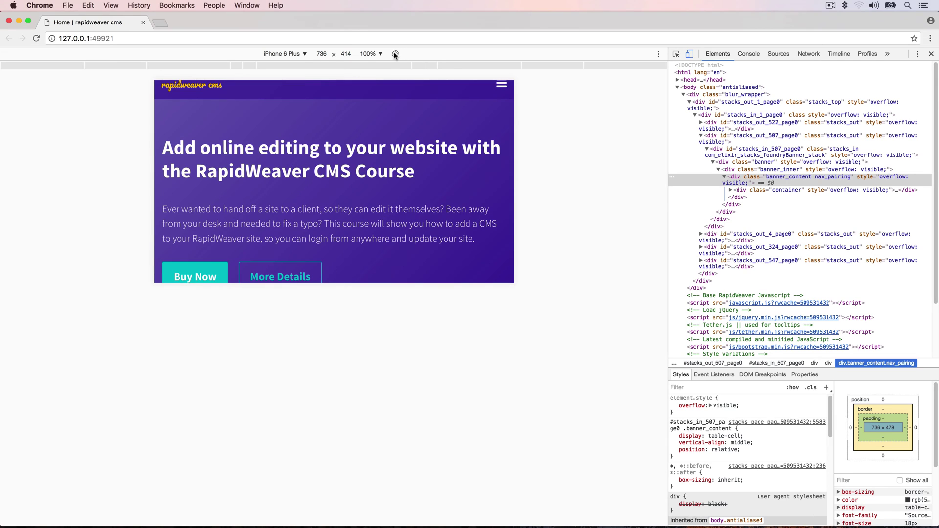
{"action": "left_click", "coordinate": [372, 53]}
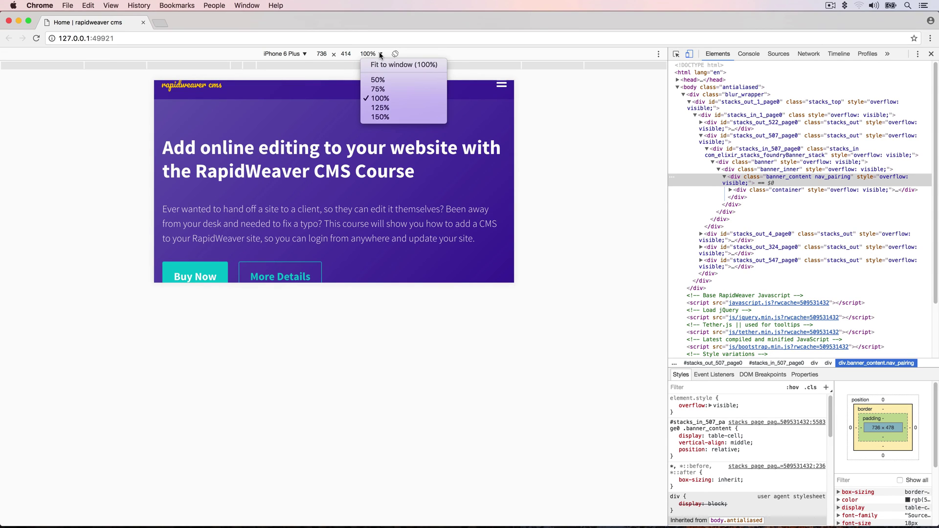
{"action": "left_click", "coordinate": [386, 117]}
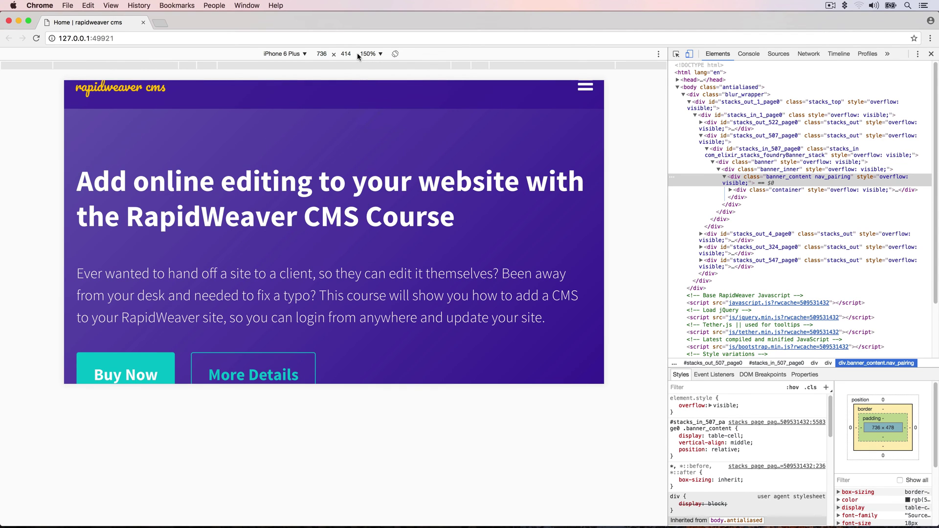
{"action": "left_click", "coordinate": [374, 53]}
- Preview as iPad Pro, then Galaxy S5, rotating the Galaxy S5 to landscape and back to portrait
{"action": "left_click", "coordinate": [304, 54]}
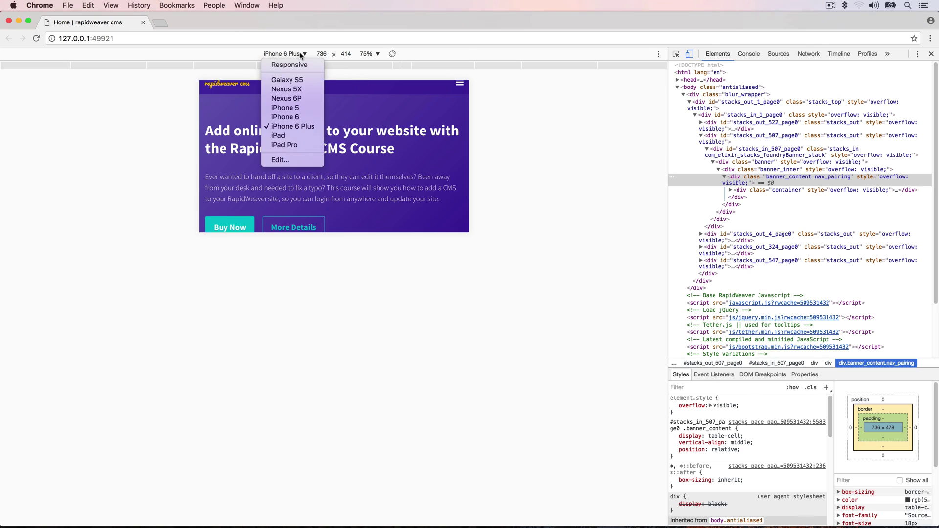
{"action": "left_click", "coordinate": [293, 145]}
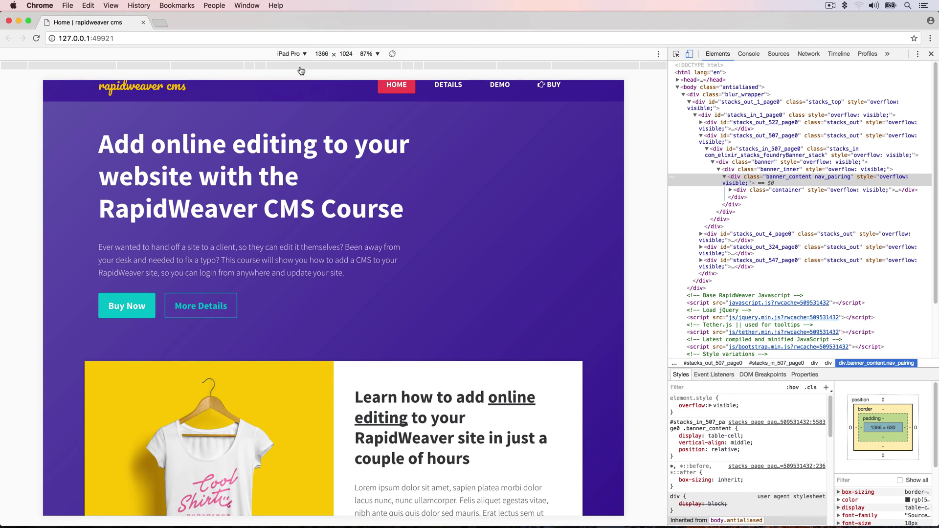
{"action": "left_click", "coordinate": [301, 55]}
{"action": "left_click", "coordinate": [296, 81]}
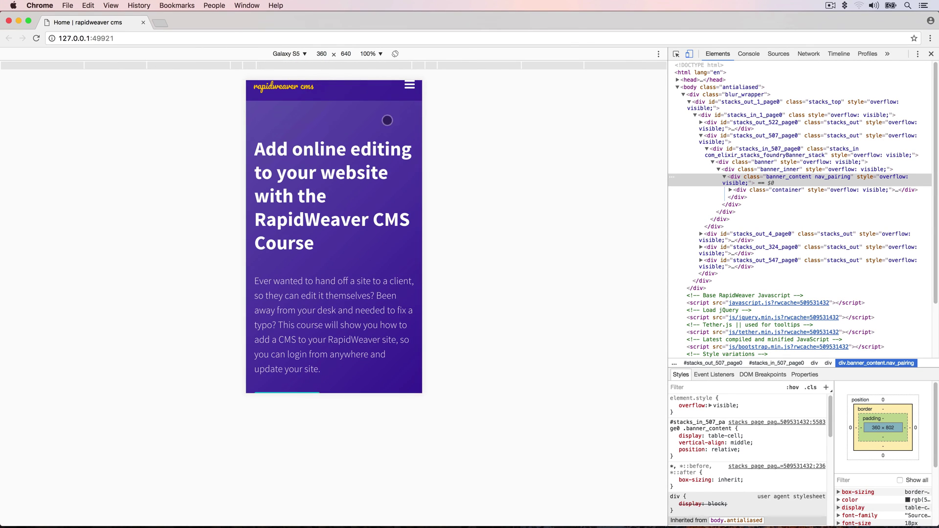
{"action": "left_click", "coordinate": [395, 53]}
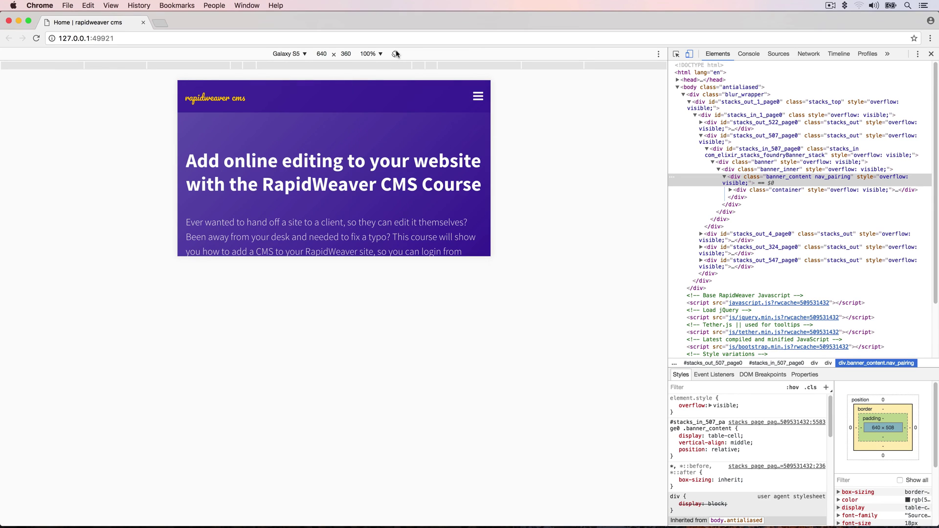
{"action": "left_click", "coordinate": [396, 54]}
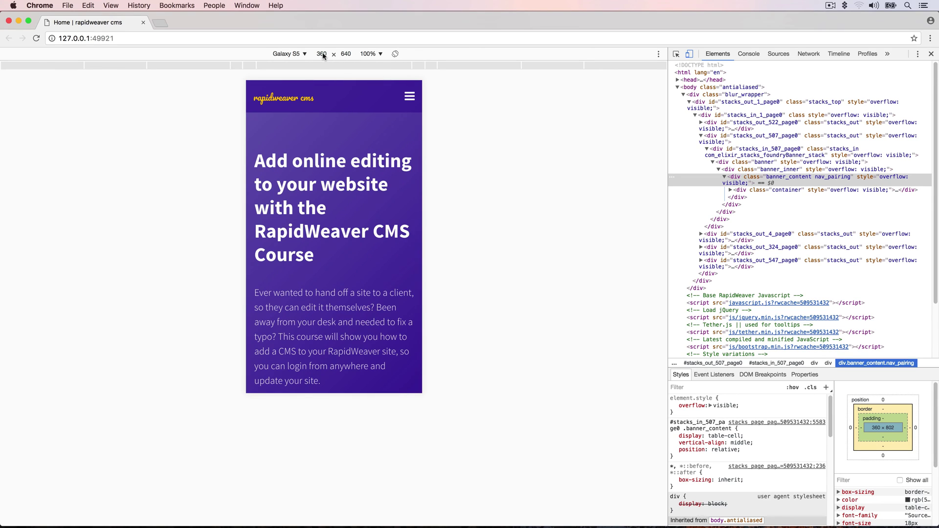
{"action": "left_click", "coordinate": [301, 54]}
- From RapidWeaver, preview the Home page in Firefox and decline the default-browser prompt
{"action": "key", "text": "super+Tab"}
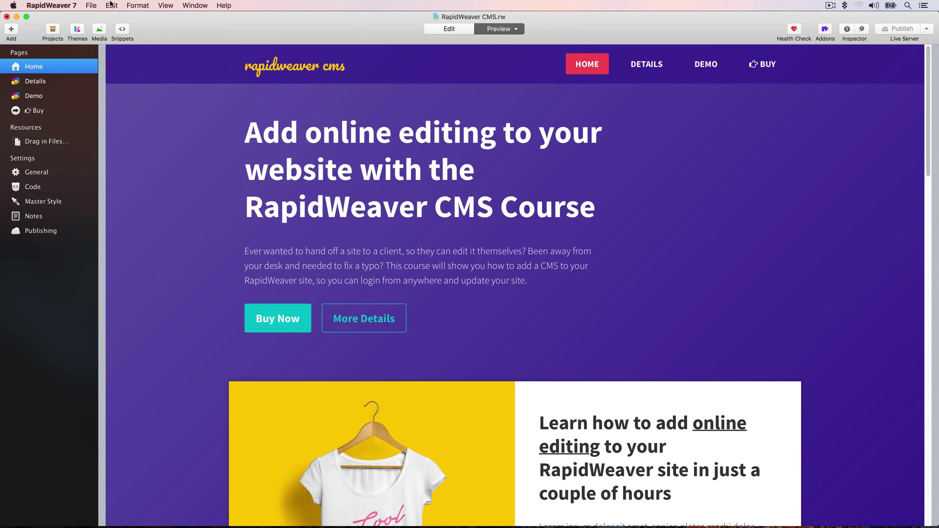
{"action": "left_click", "coordinate": [91, 5]}
{"action": "left_click", "coordinate": [137, 225]}
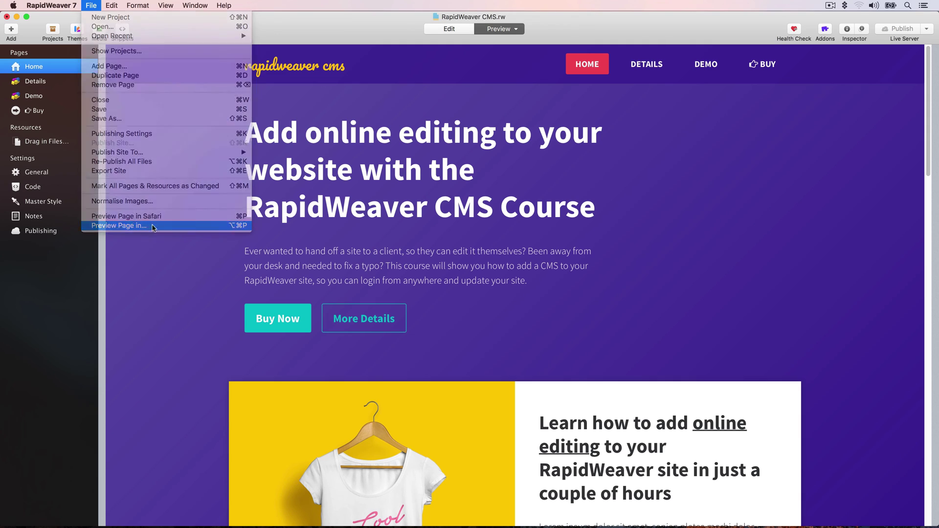
{"action": "left_click", "coordinate": [419, 140]}
{"action": "key", "text": "Return"}
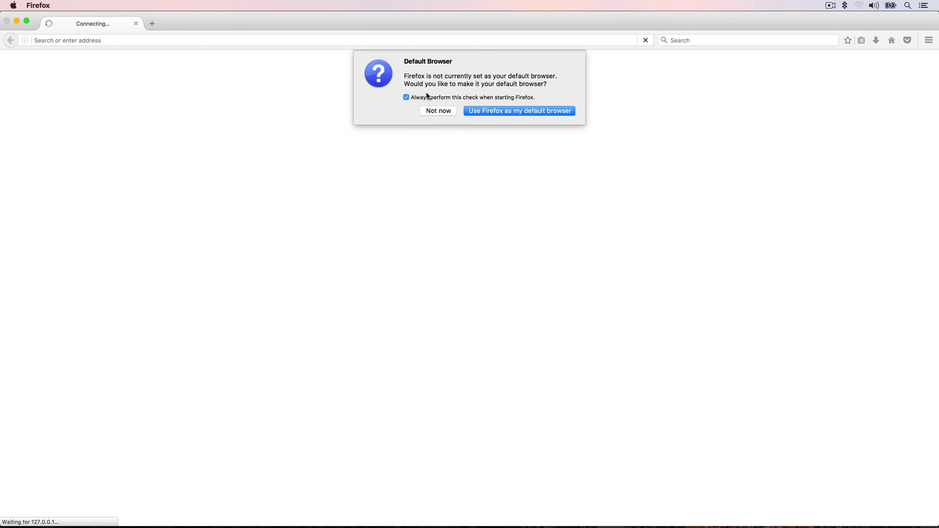
{"action": "left_click", "coordinate": [437, 111]}
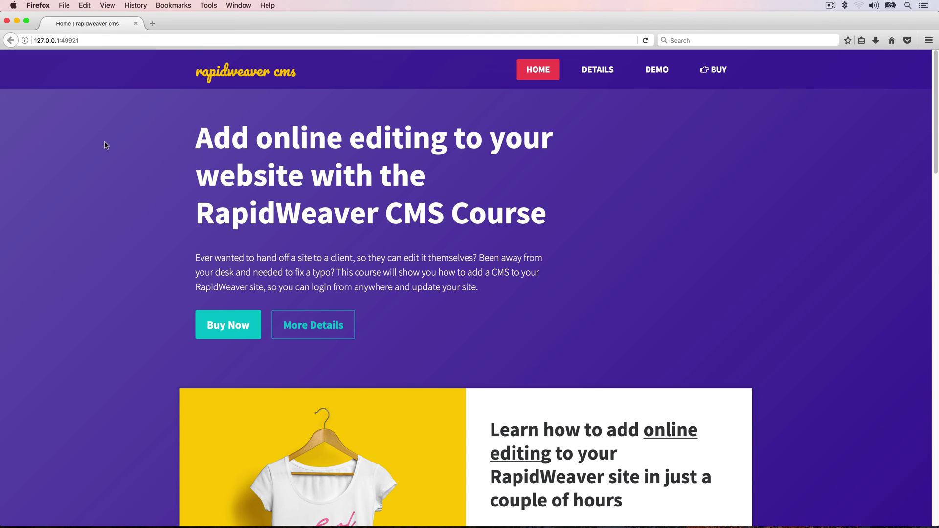
- Open Firefox's inspector via Inspect Element and enable Responsive Design Mode at 320×480
{"action": "right_click", "coordinate": [185, 106]}
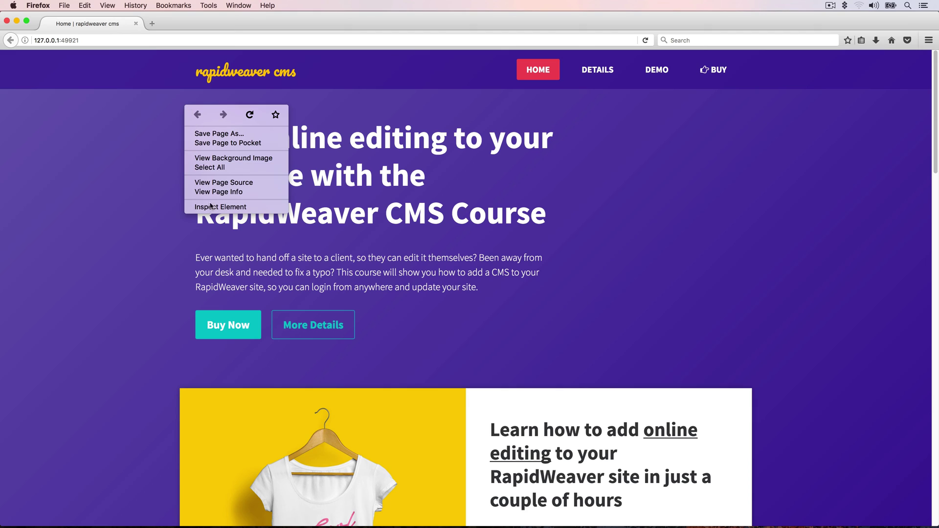
{"action": "left_click", "coordinate": [217, 207]}
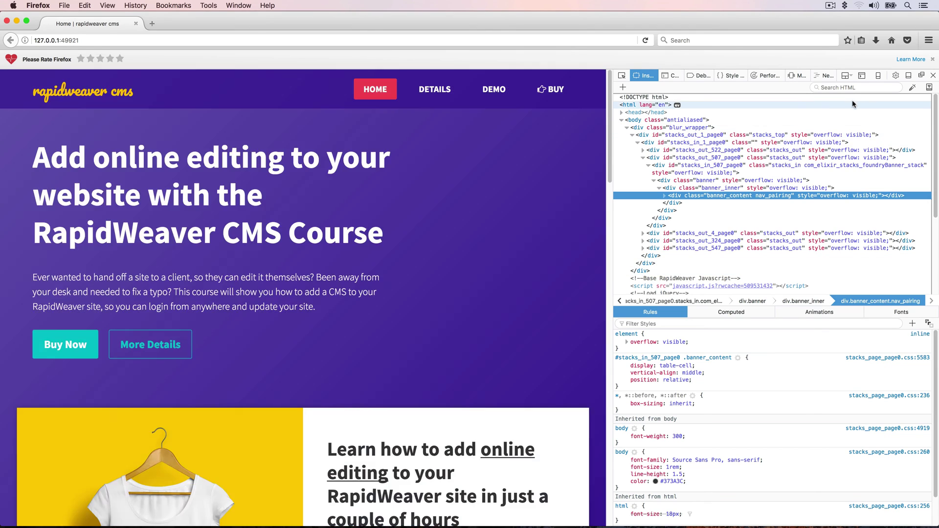
{"action": "left_click", "coordinate": [879, 76]}
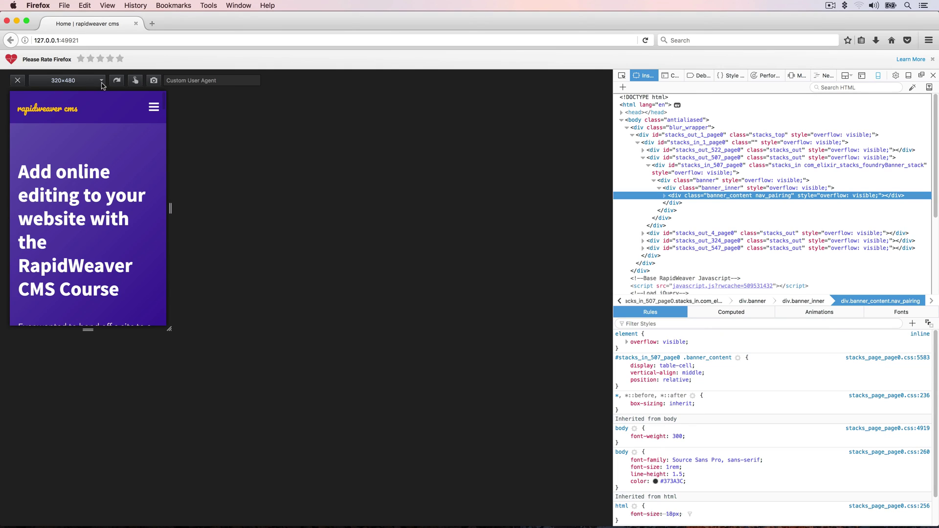
- Set the viewport to the 800×1280 preset and rotate it to landscape and back
{"action": "left_click", "coordinate": [101, 81]}
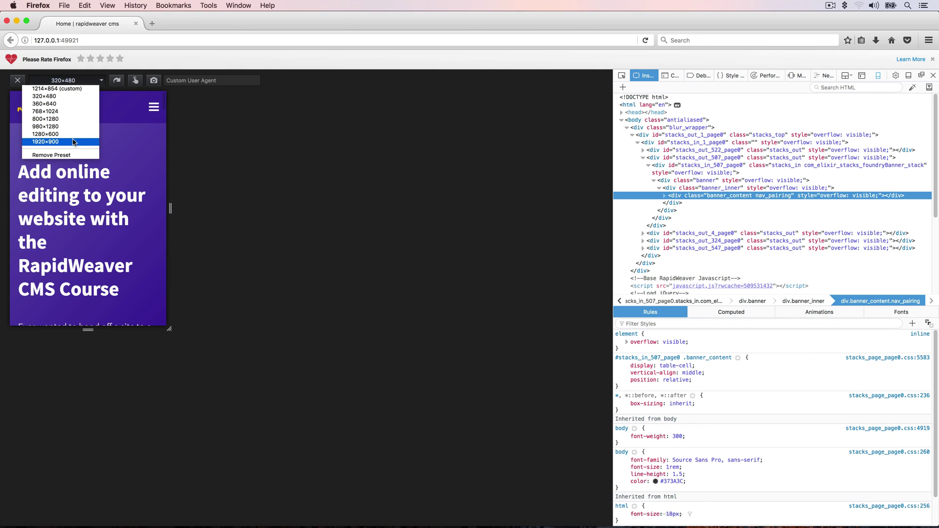
{"action": "left_click", "coordinate": [46, 119]}
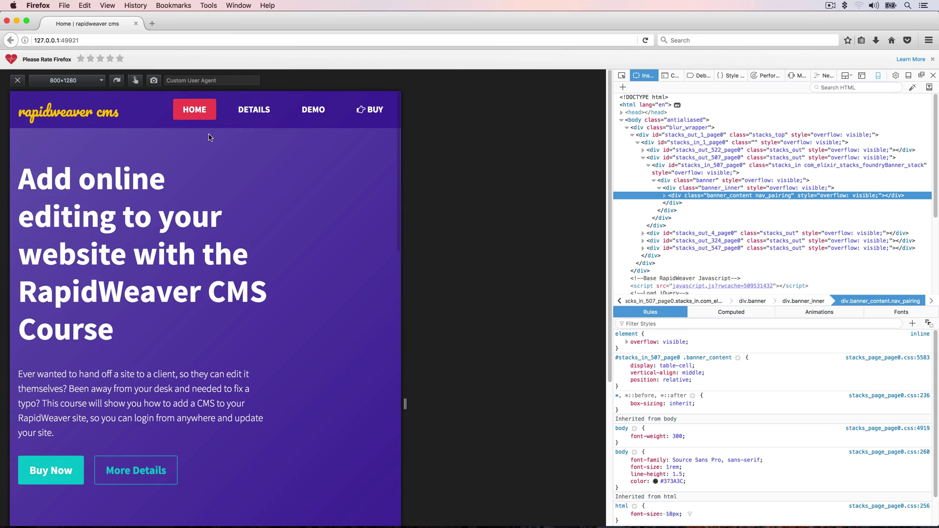
{"action": "left_click", "coordinate": [117, 81]}
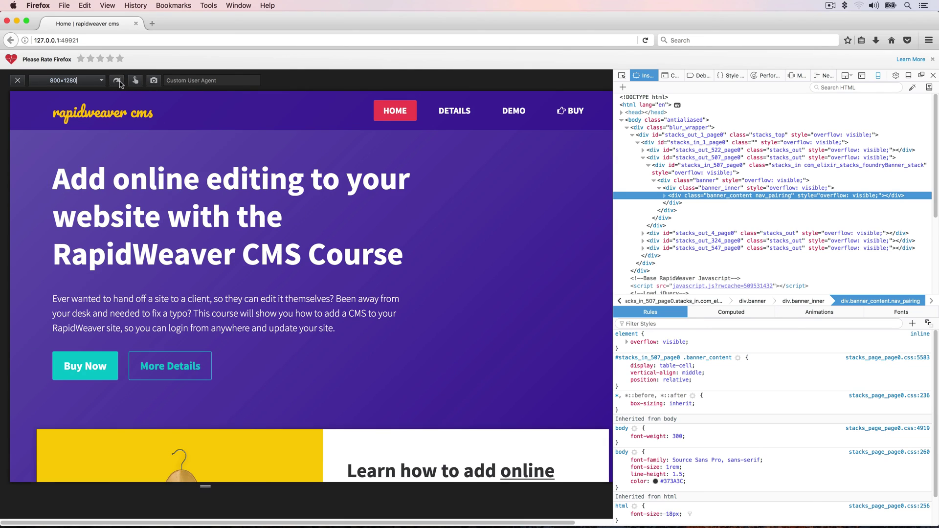
{"action": "left_click", "coordinate": [118, 82]}
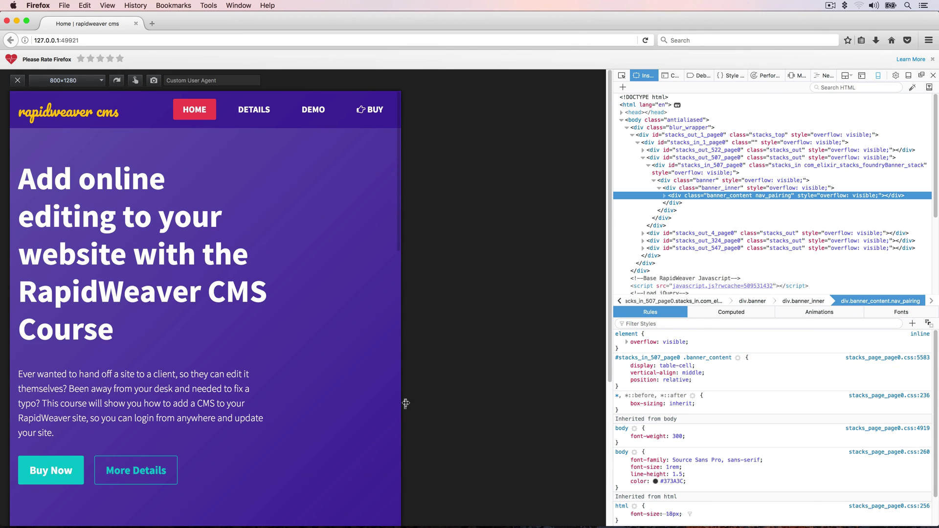
- Drag the viewport edge to wider and narrower custom widths to watch the navigation collapse
{"action": "left_click_drag", "start_coordinate": [403, 405], "coordinate": [440, 404]}
{"action": "left_click_drag", "start_coordinate": [384, 387], "coordinate": [346, 372]}
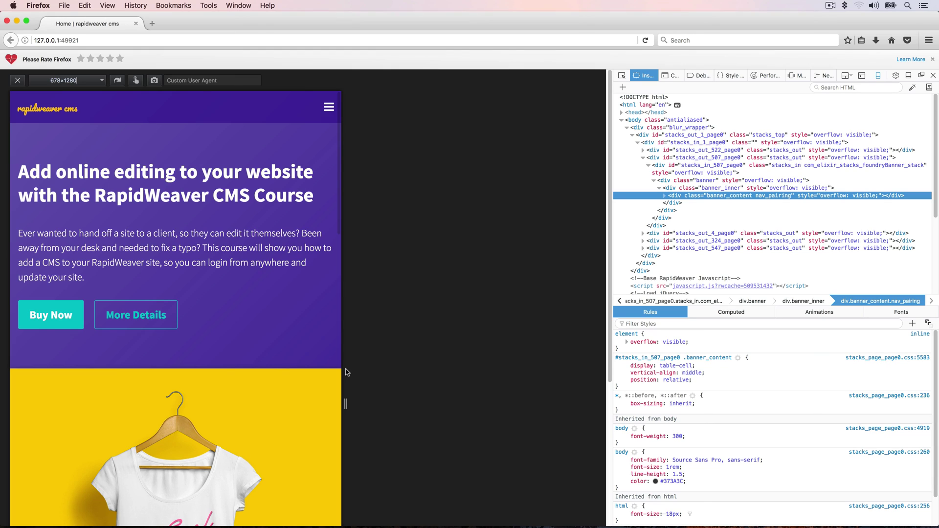
{"action": "left_click", "coordinate": [192, 80]}
- Switch back from Firefox to the RapidWeaver 7 Home page preview
{"action": "key", "text": "super+Tab"}
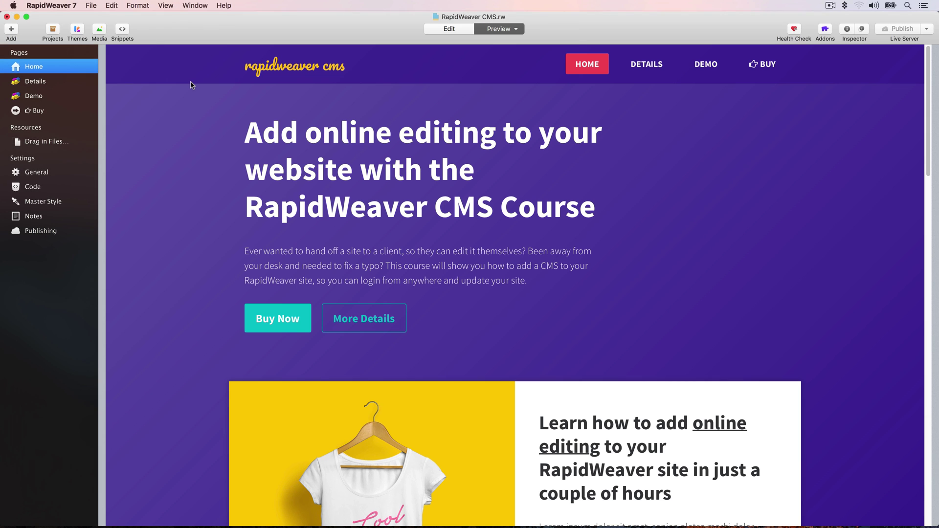